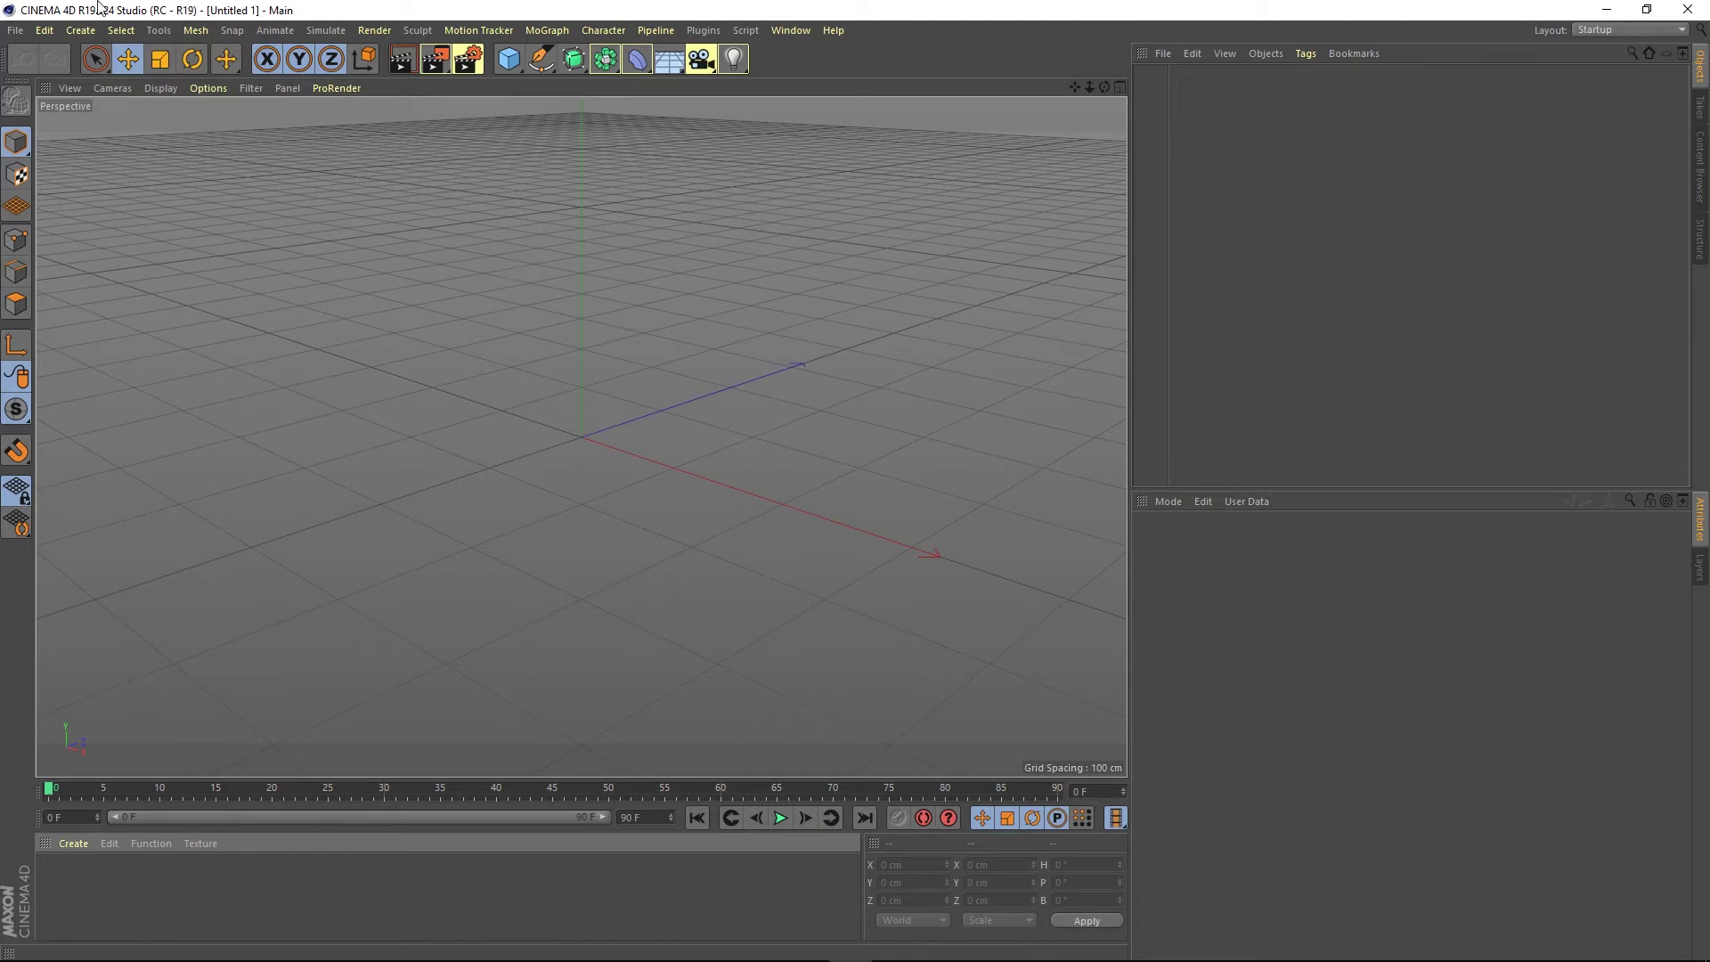
In Preferences, switch Highlight Features to R18 and then to Off
left_click(44, 29)
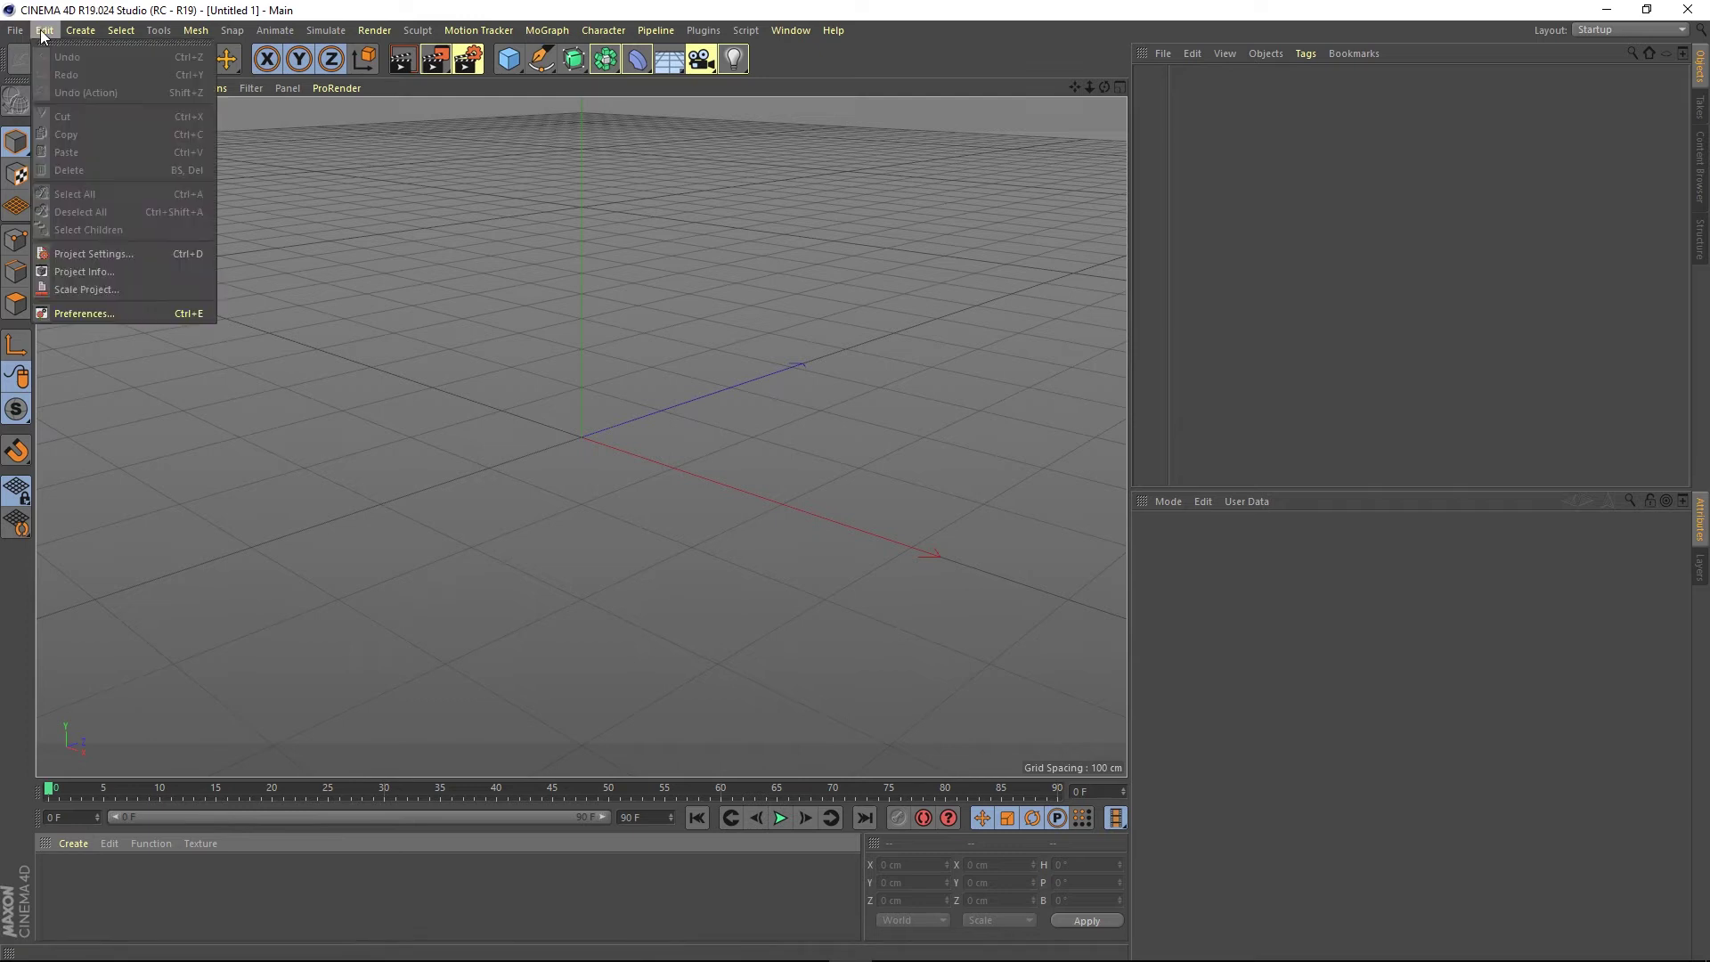
left_click(85, 312)
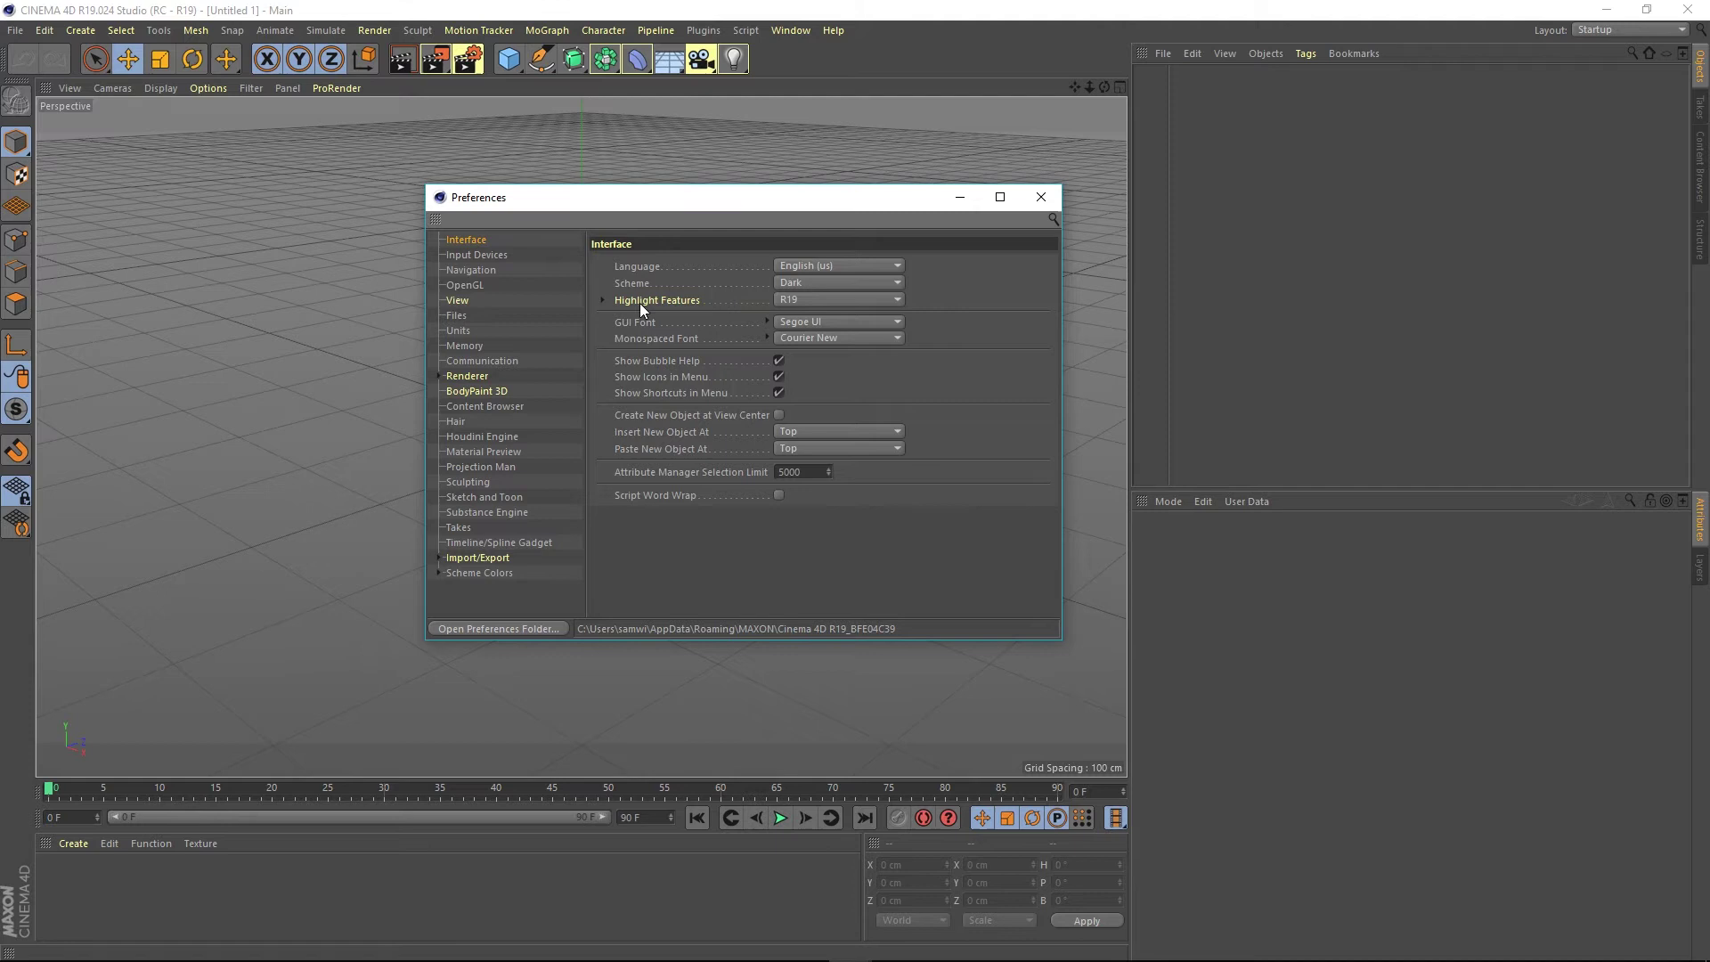
left_click(802, 301)
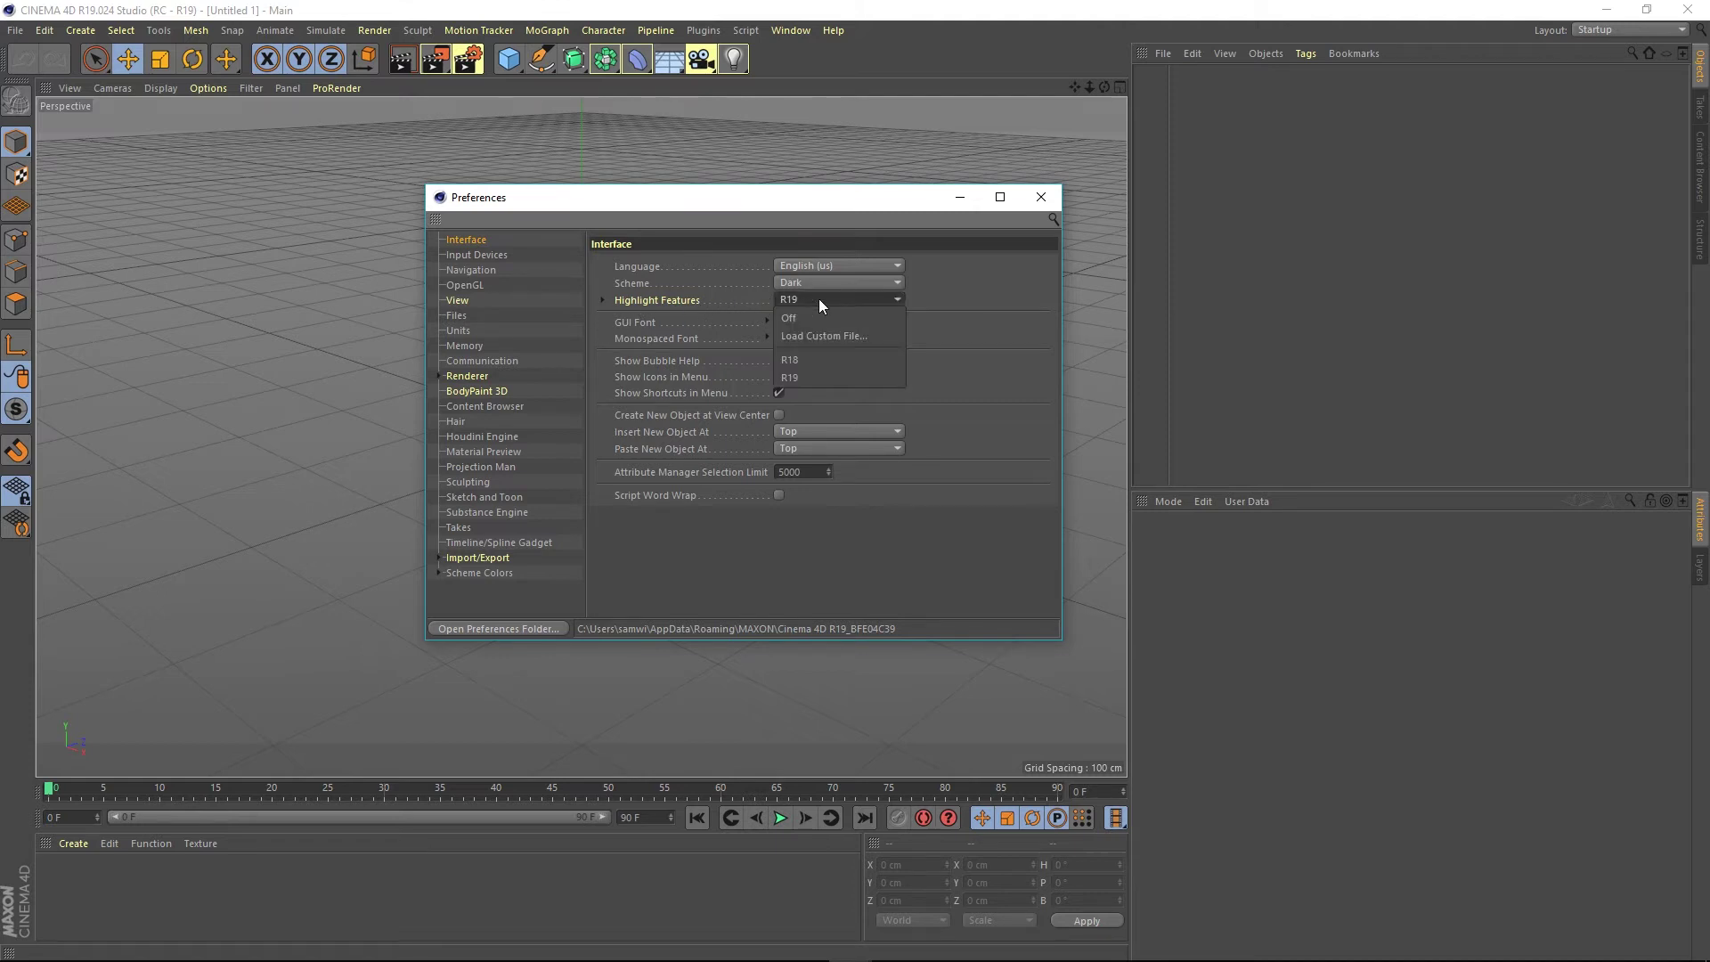
left_click(800, 361)
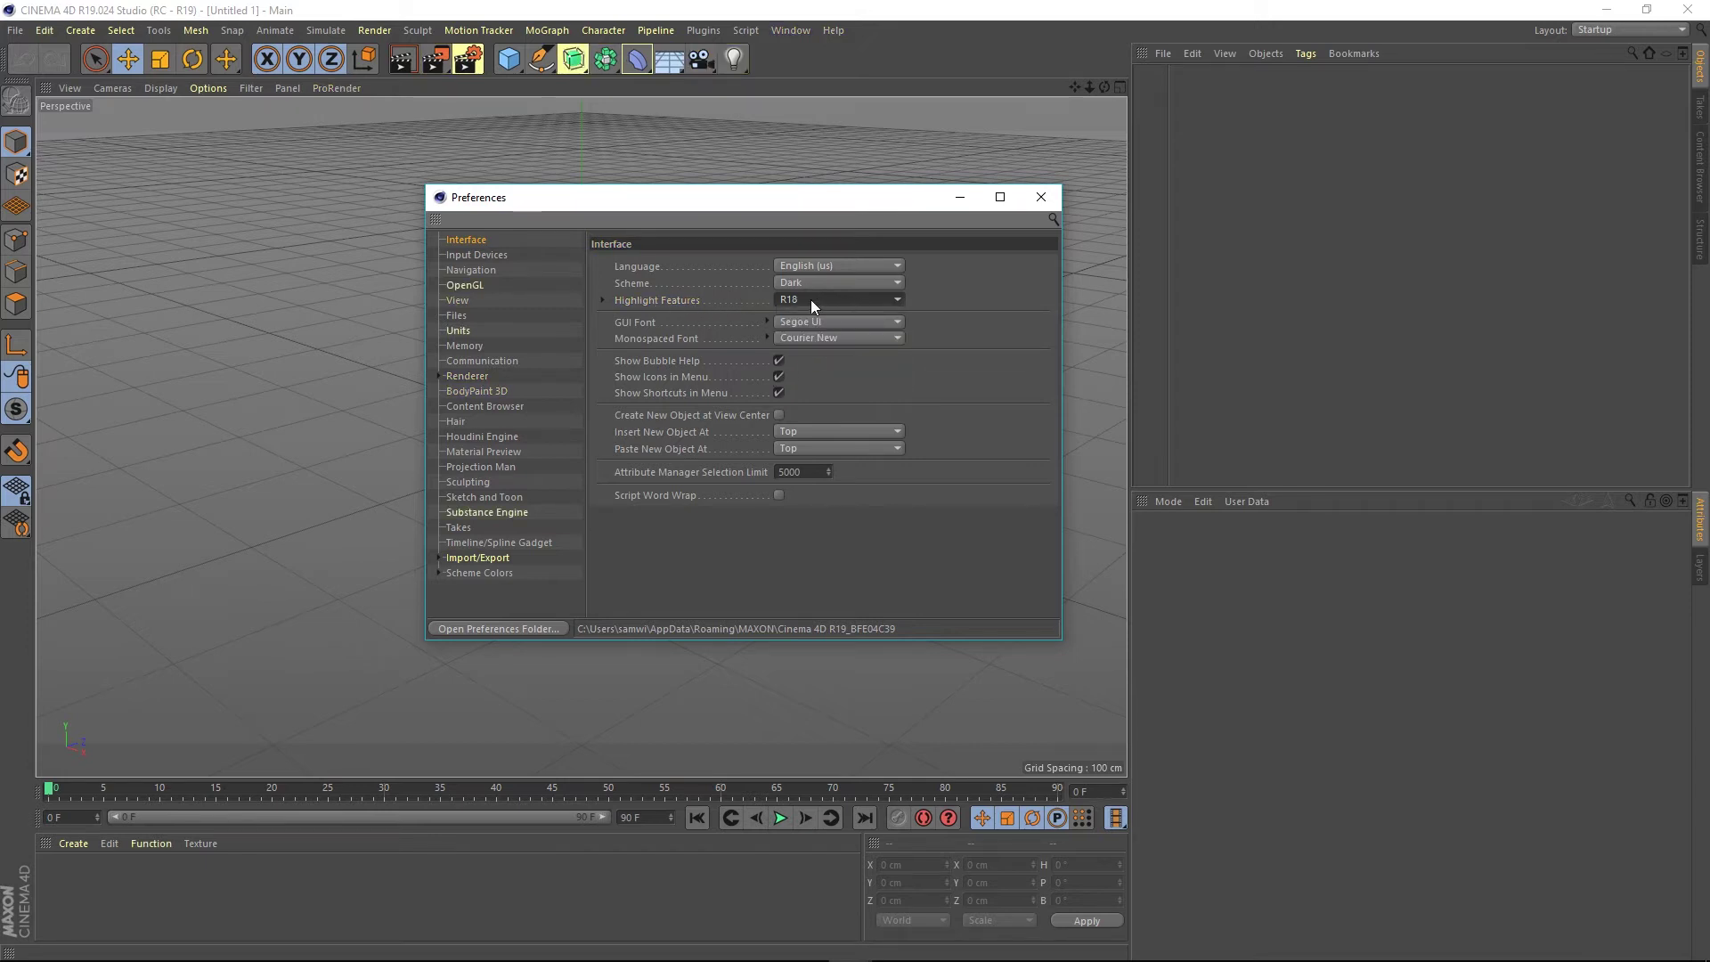
left_click(787, 301)
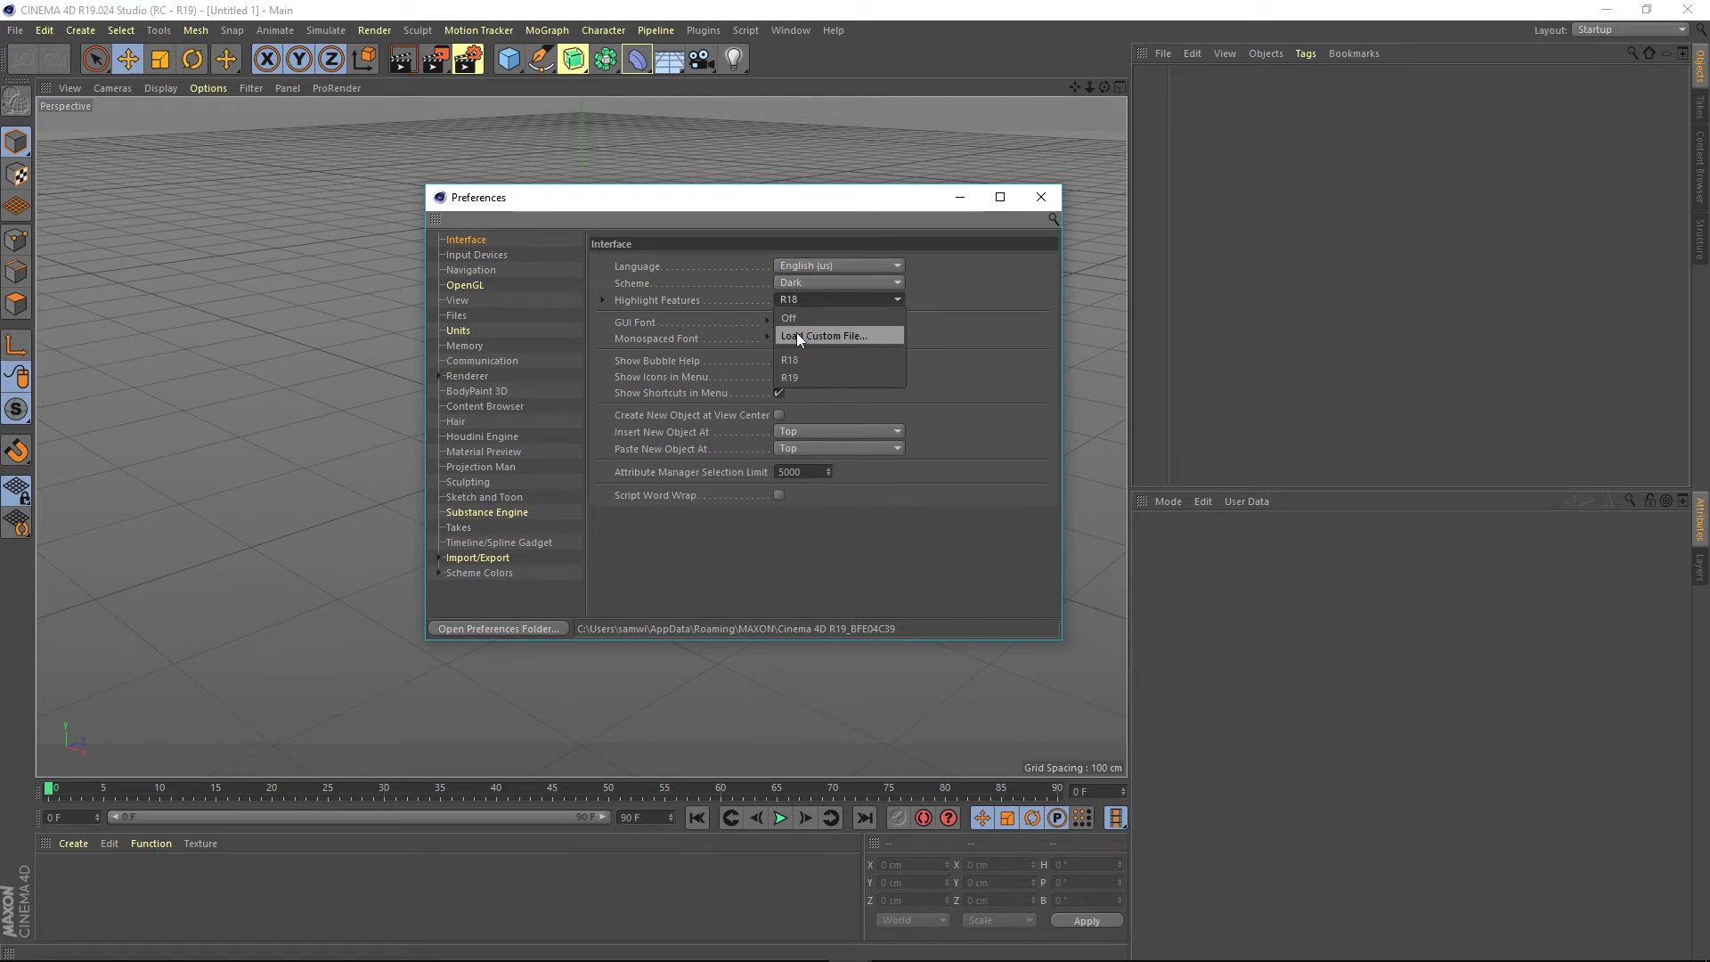
left_click(794, 321)
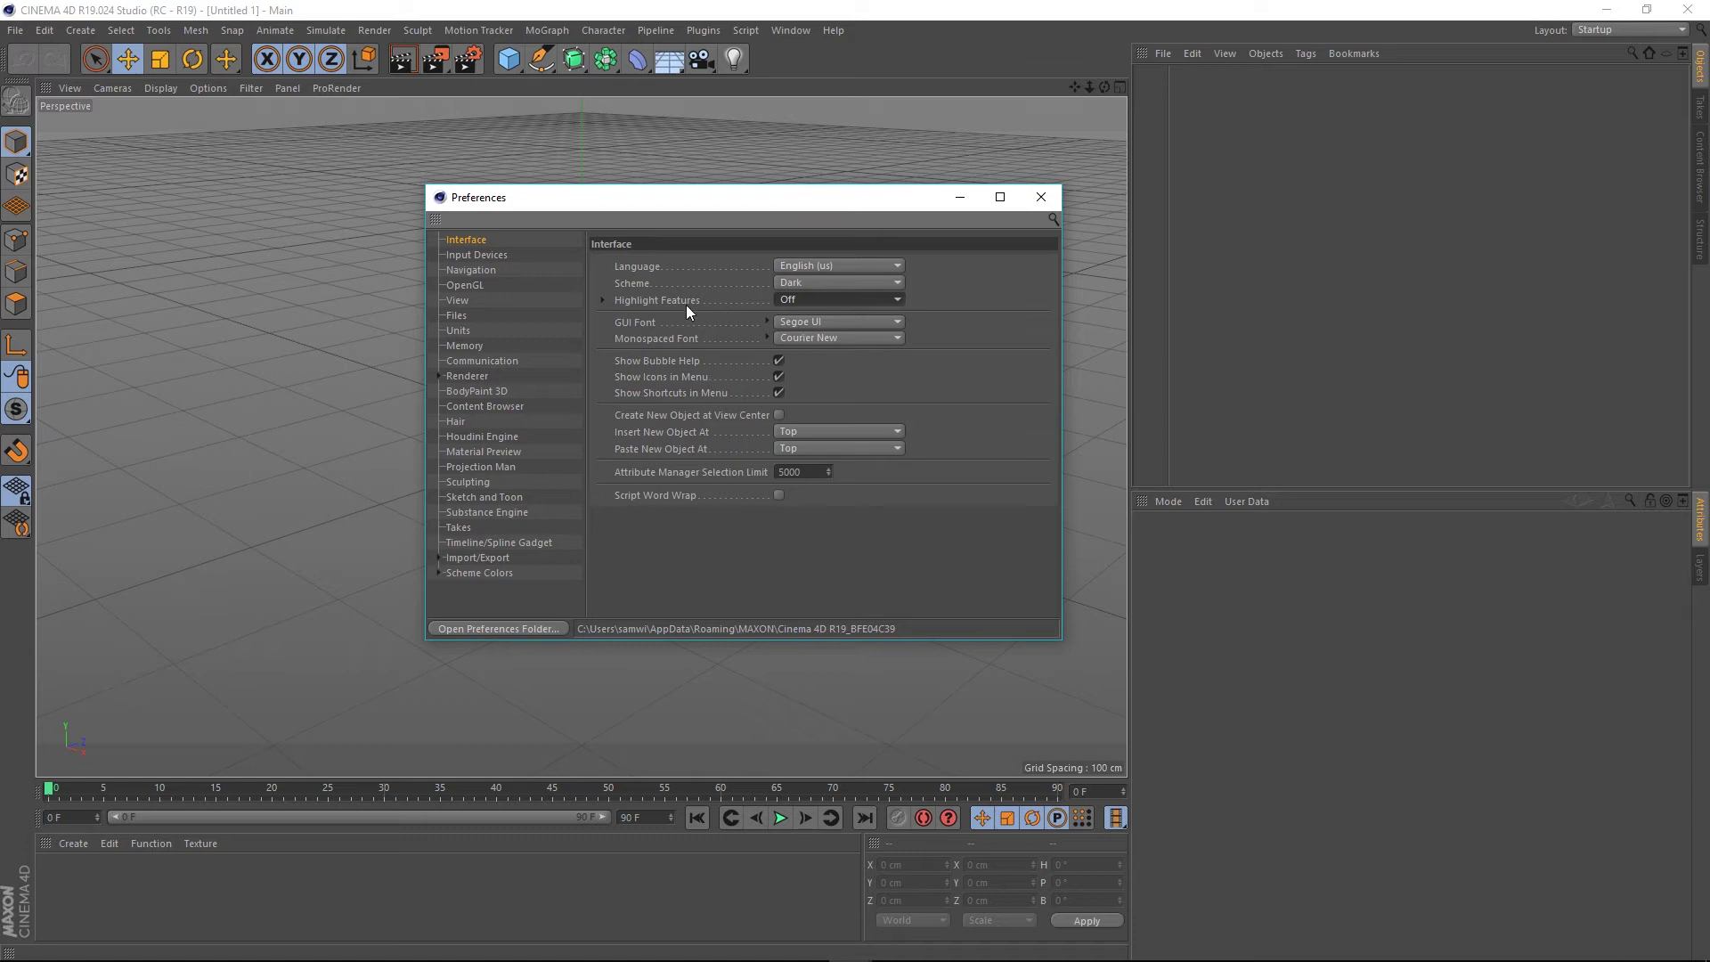
Bring up the Show Help page for the Highlight Features setting
right_click(660, 295)
left_click(705, 551)
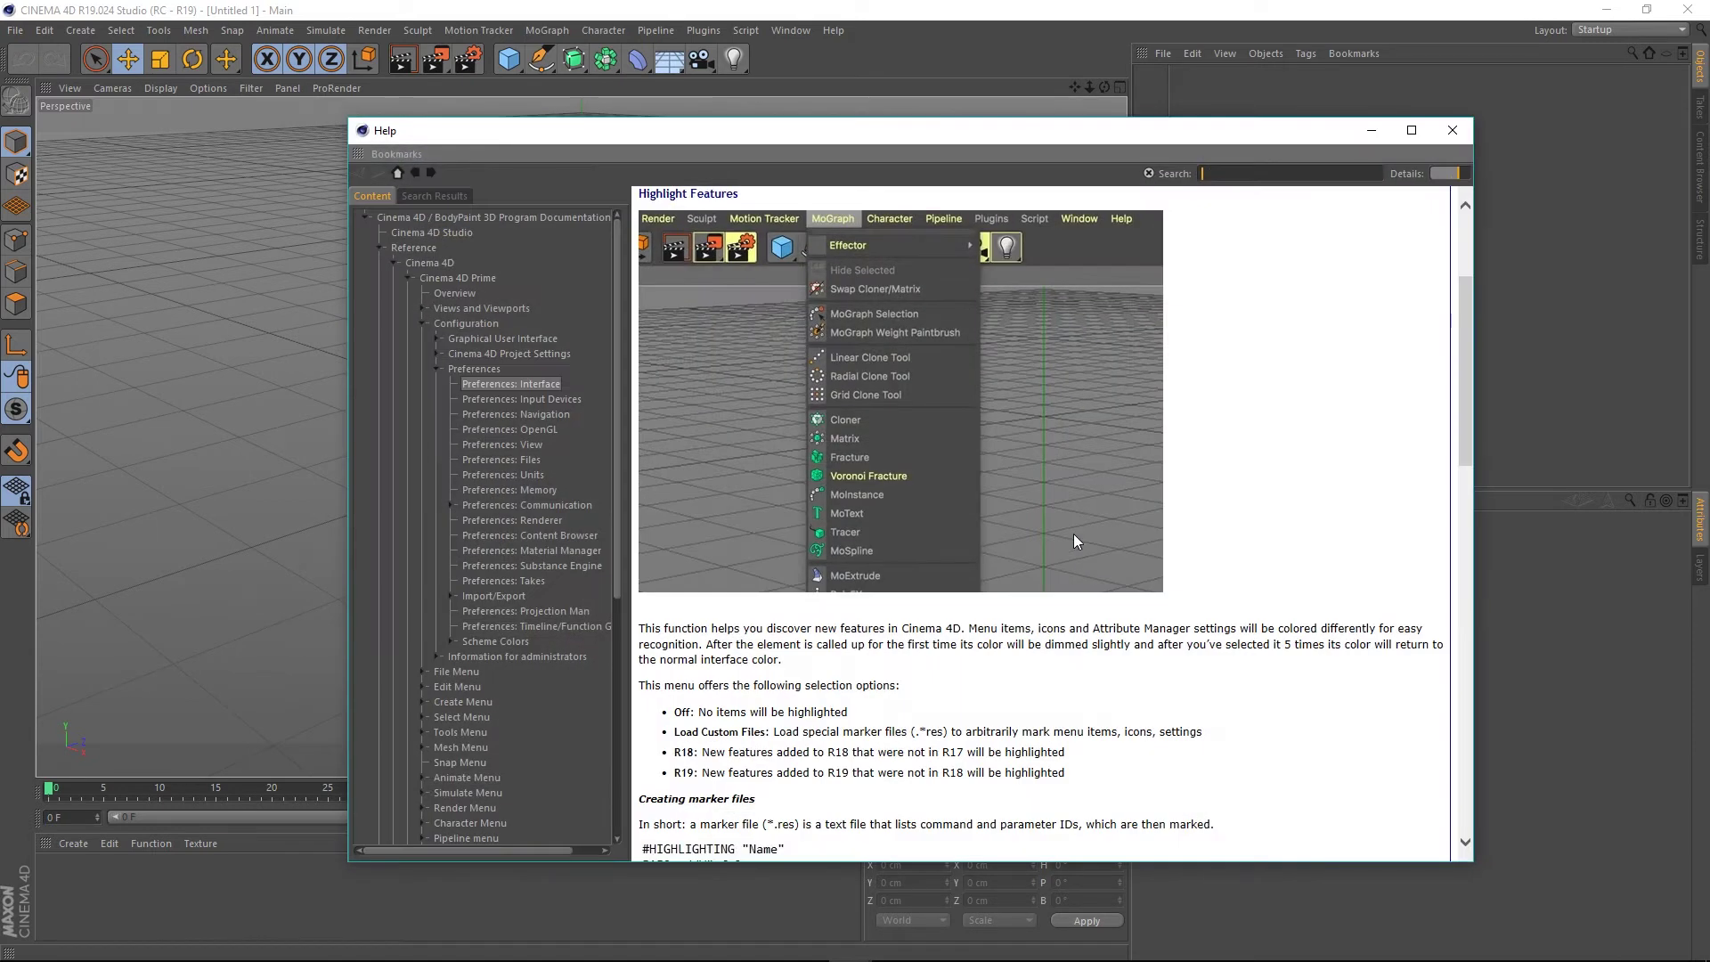
scroll(916, 425, "down", 3)
scroll(909, 448, "down", 1)
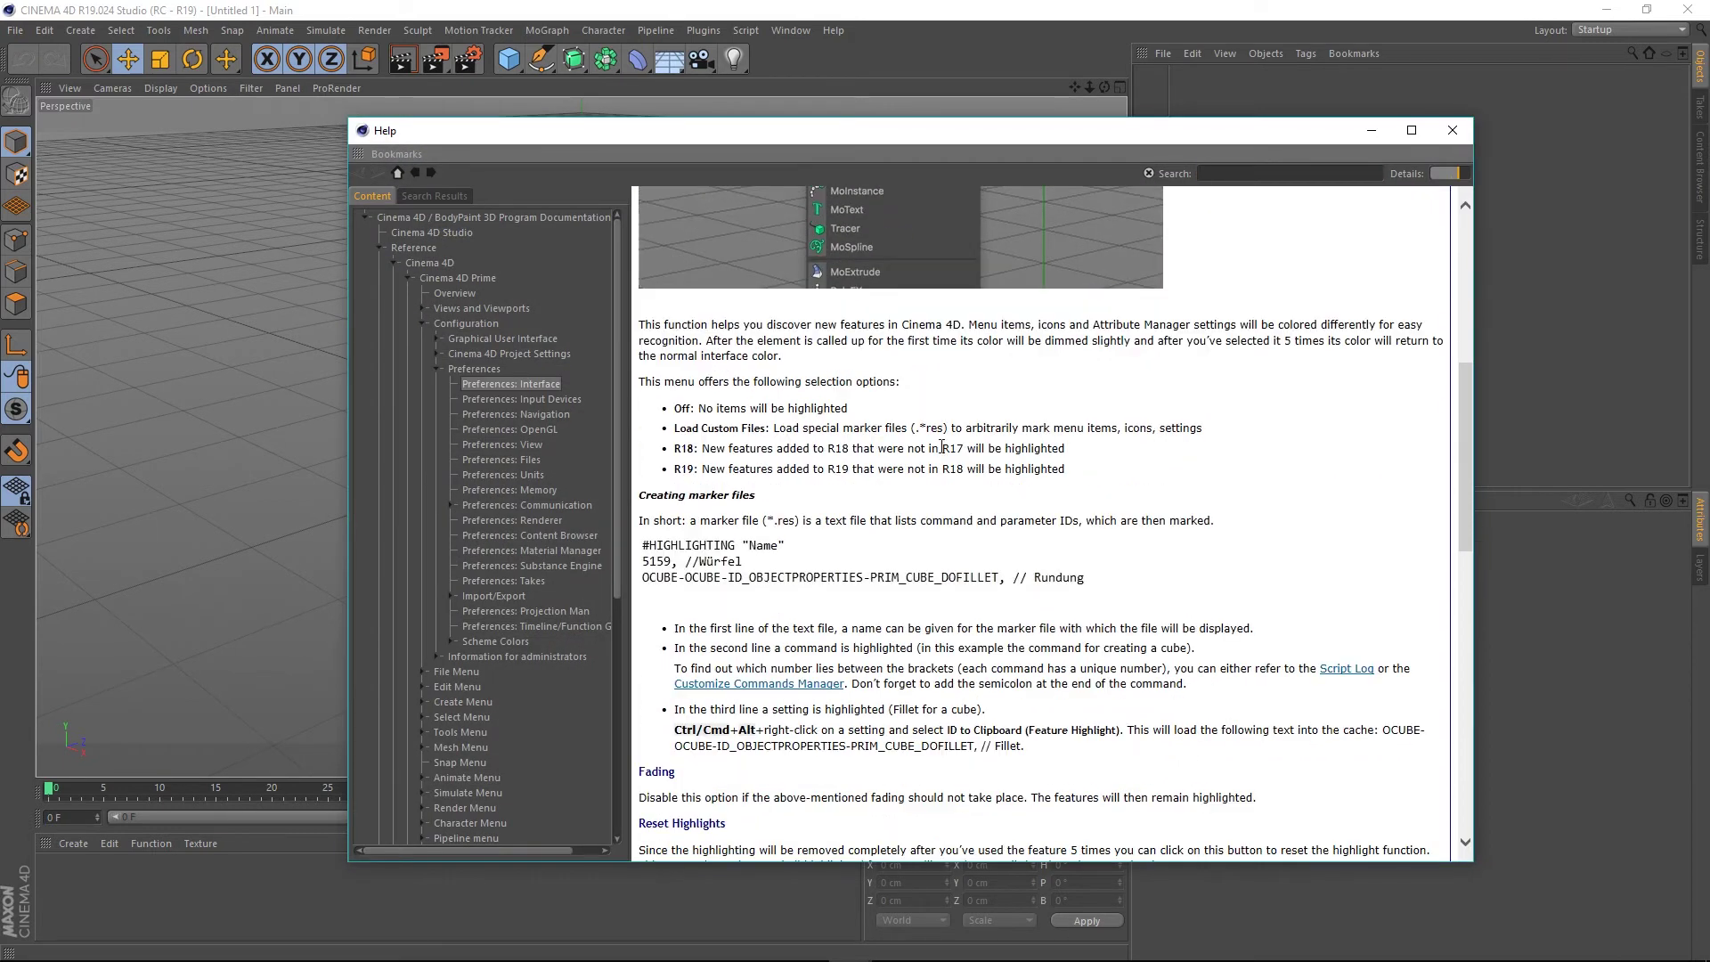
scroll(902, 470, "down", 1)
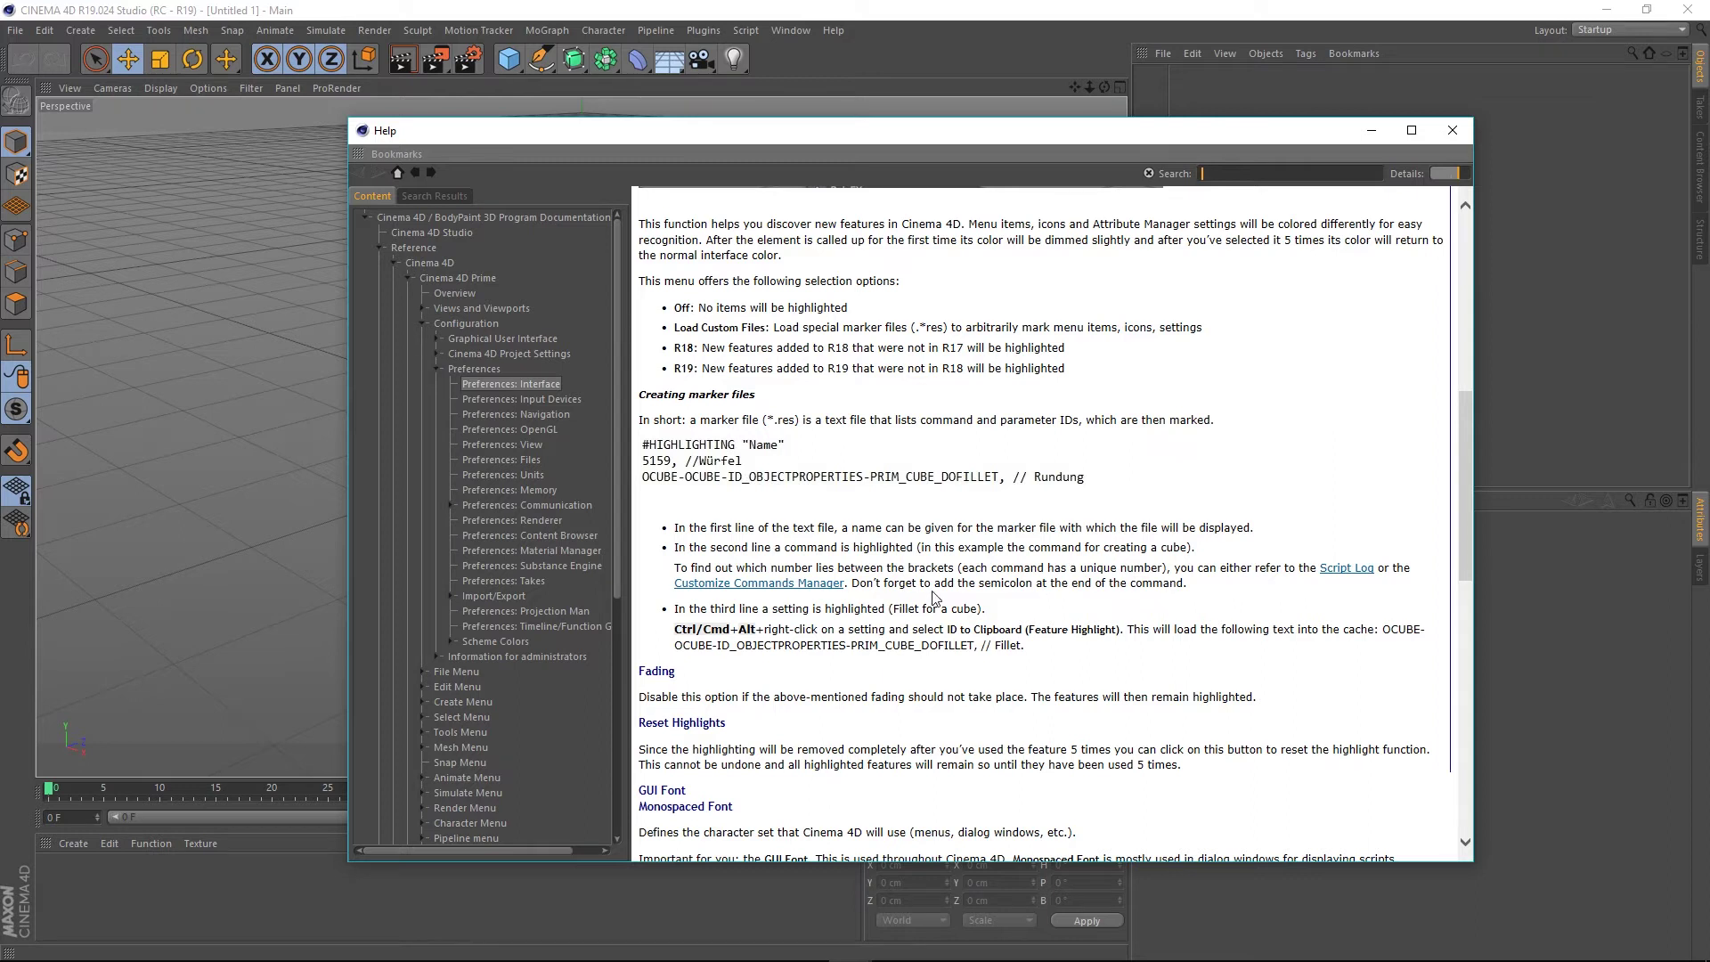
scroll(941, 541, "up", 1)
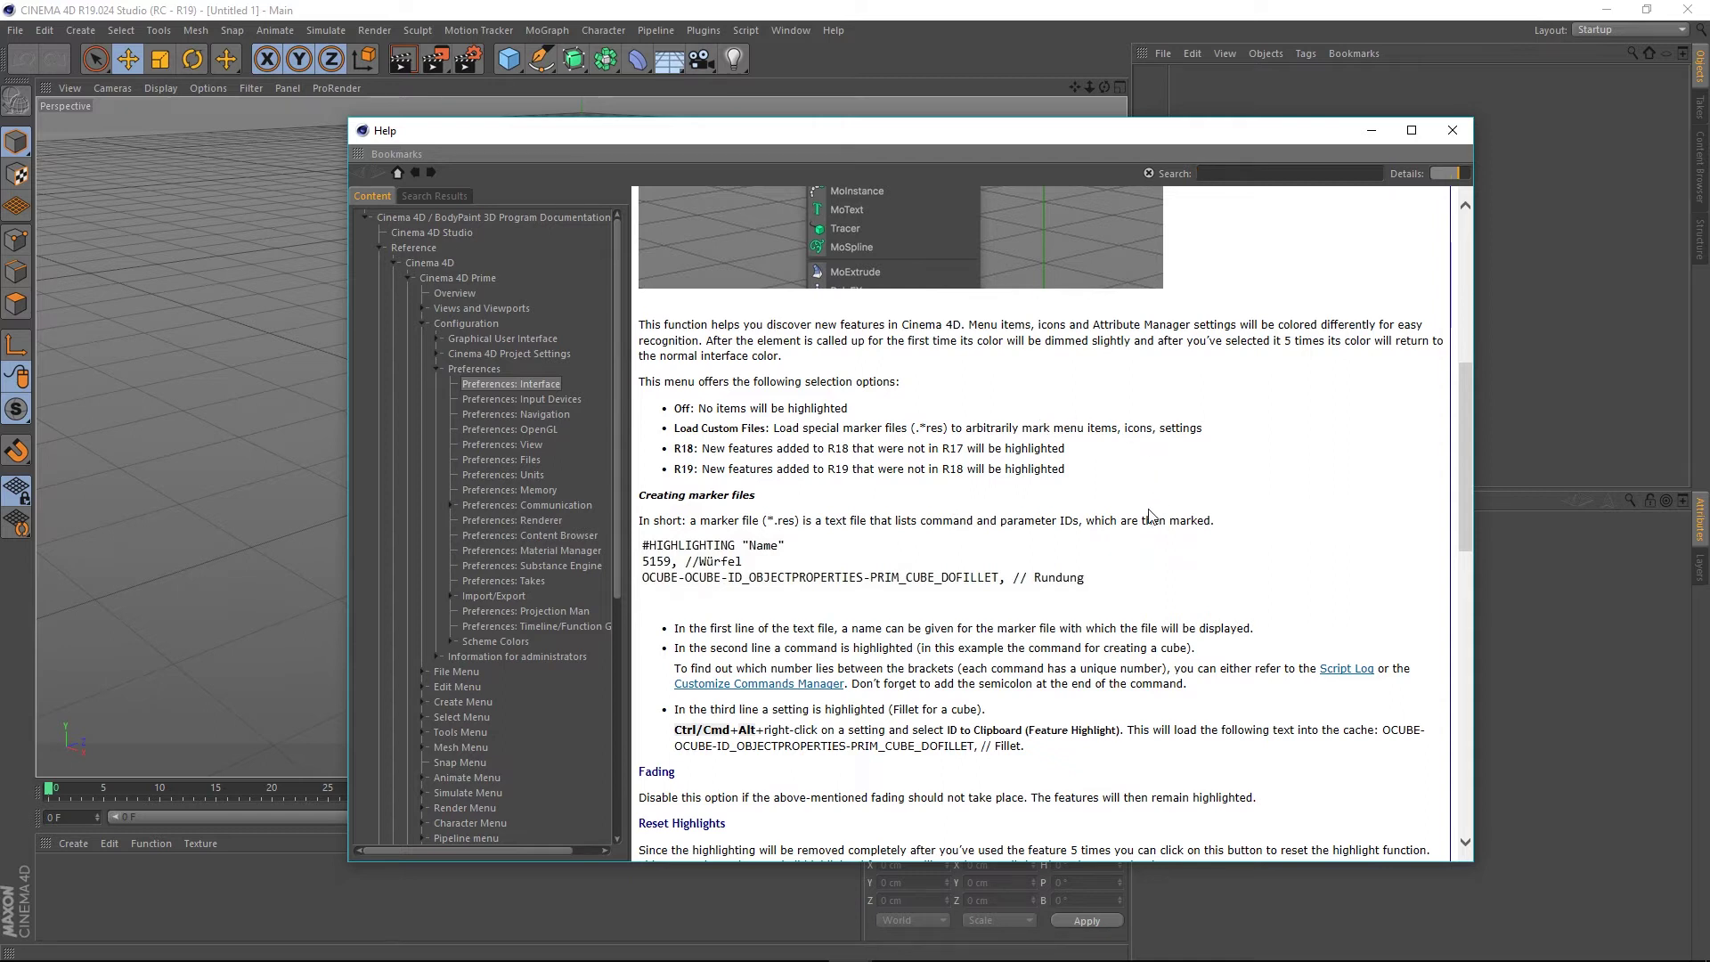
scroll(1148, 517, "down", 1)
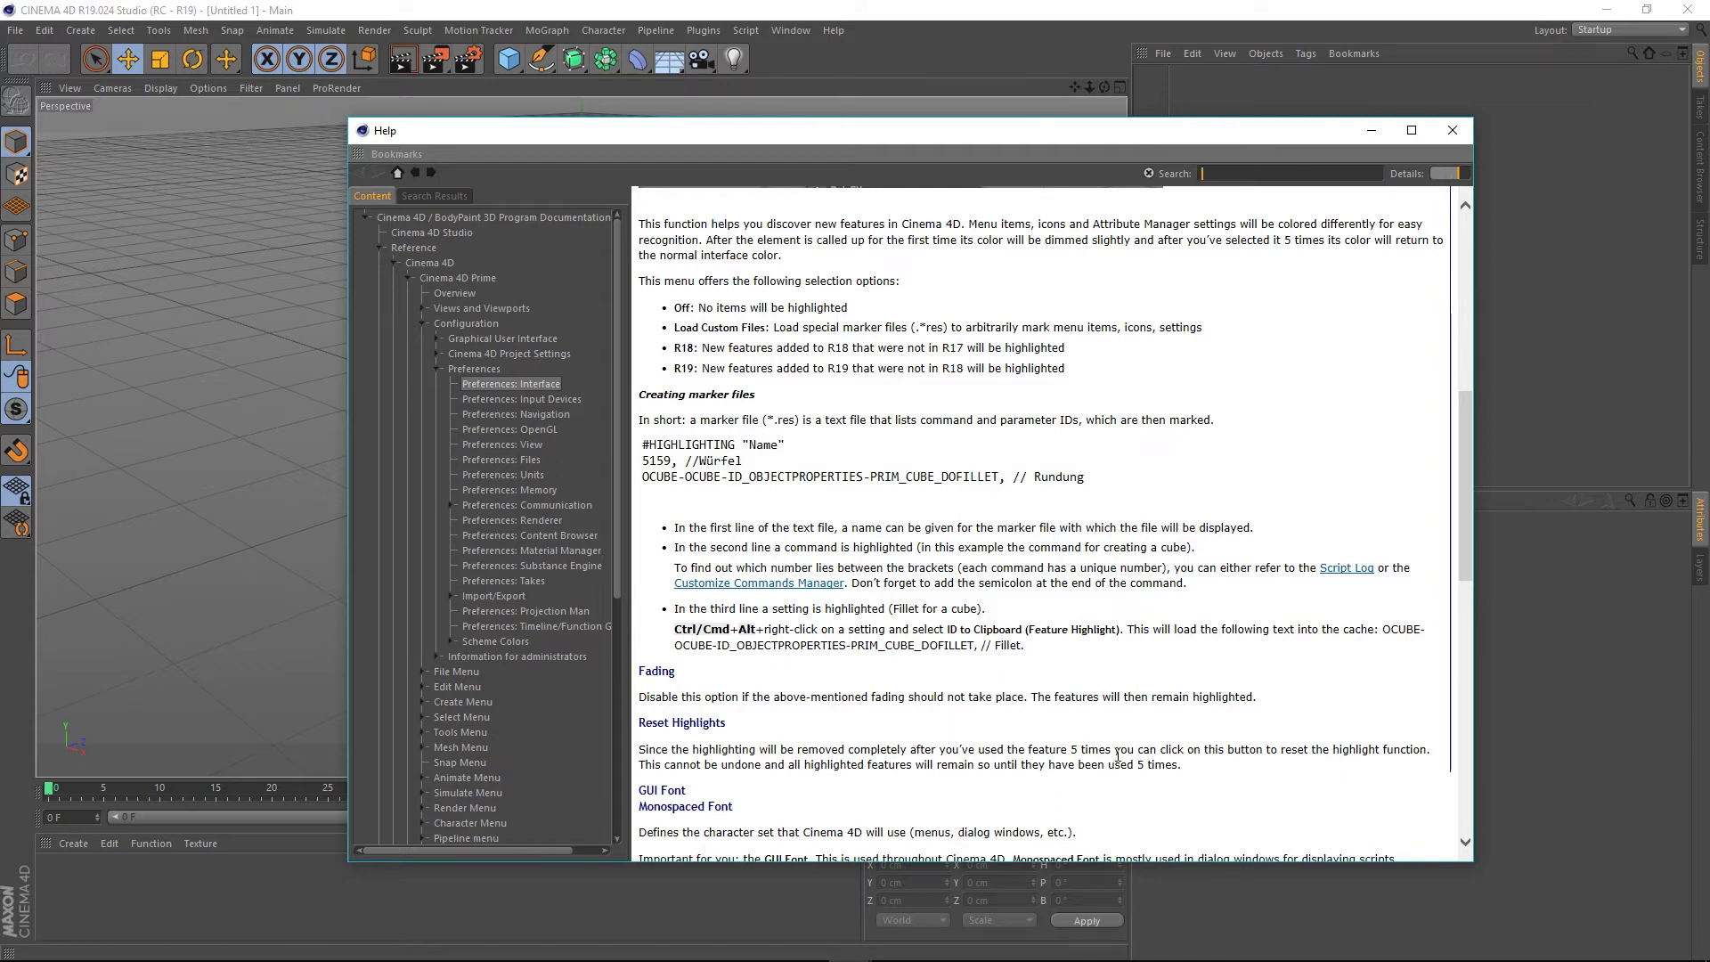
Set Highlight Features back to R19 and close the Preferences and Help windows
left_click(41, 30)
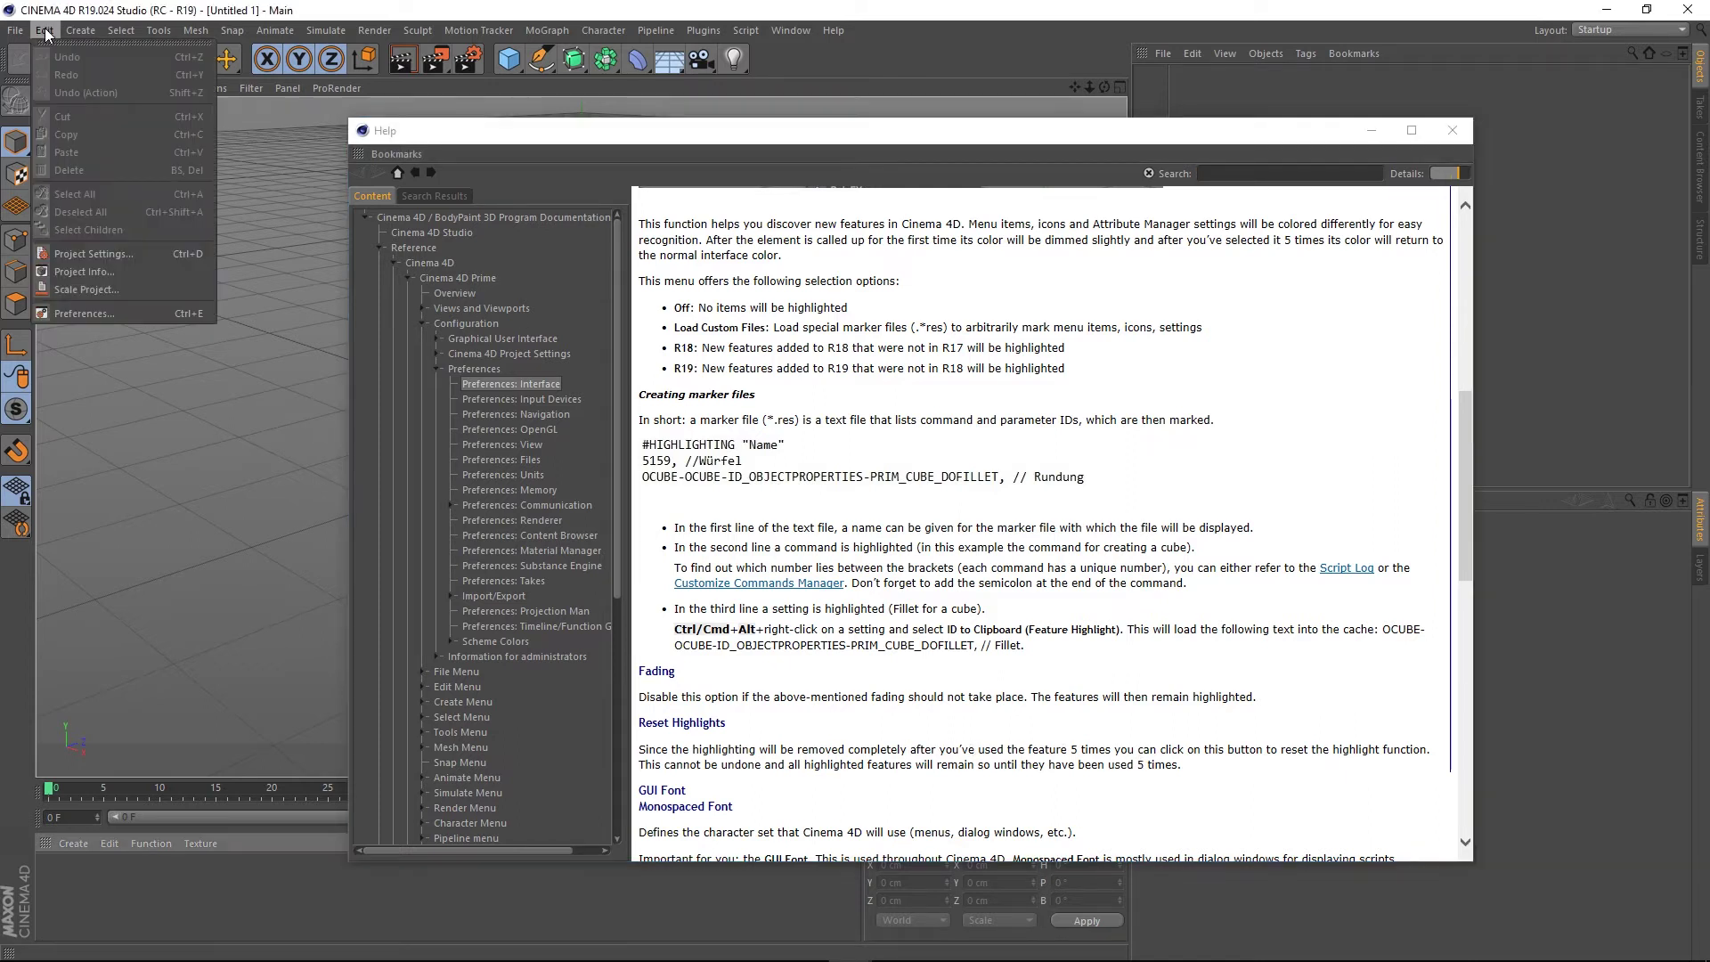
left_click(118, 311)
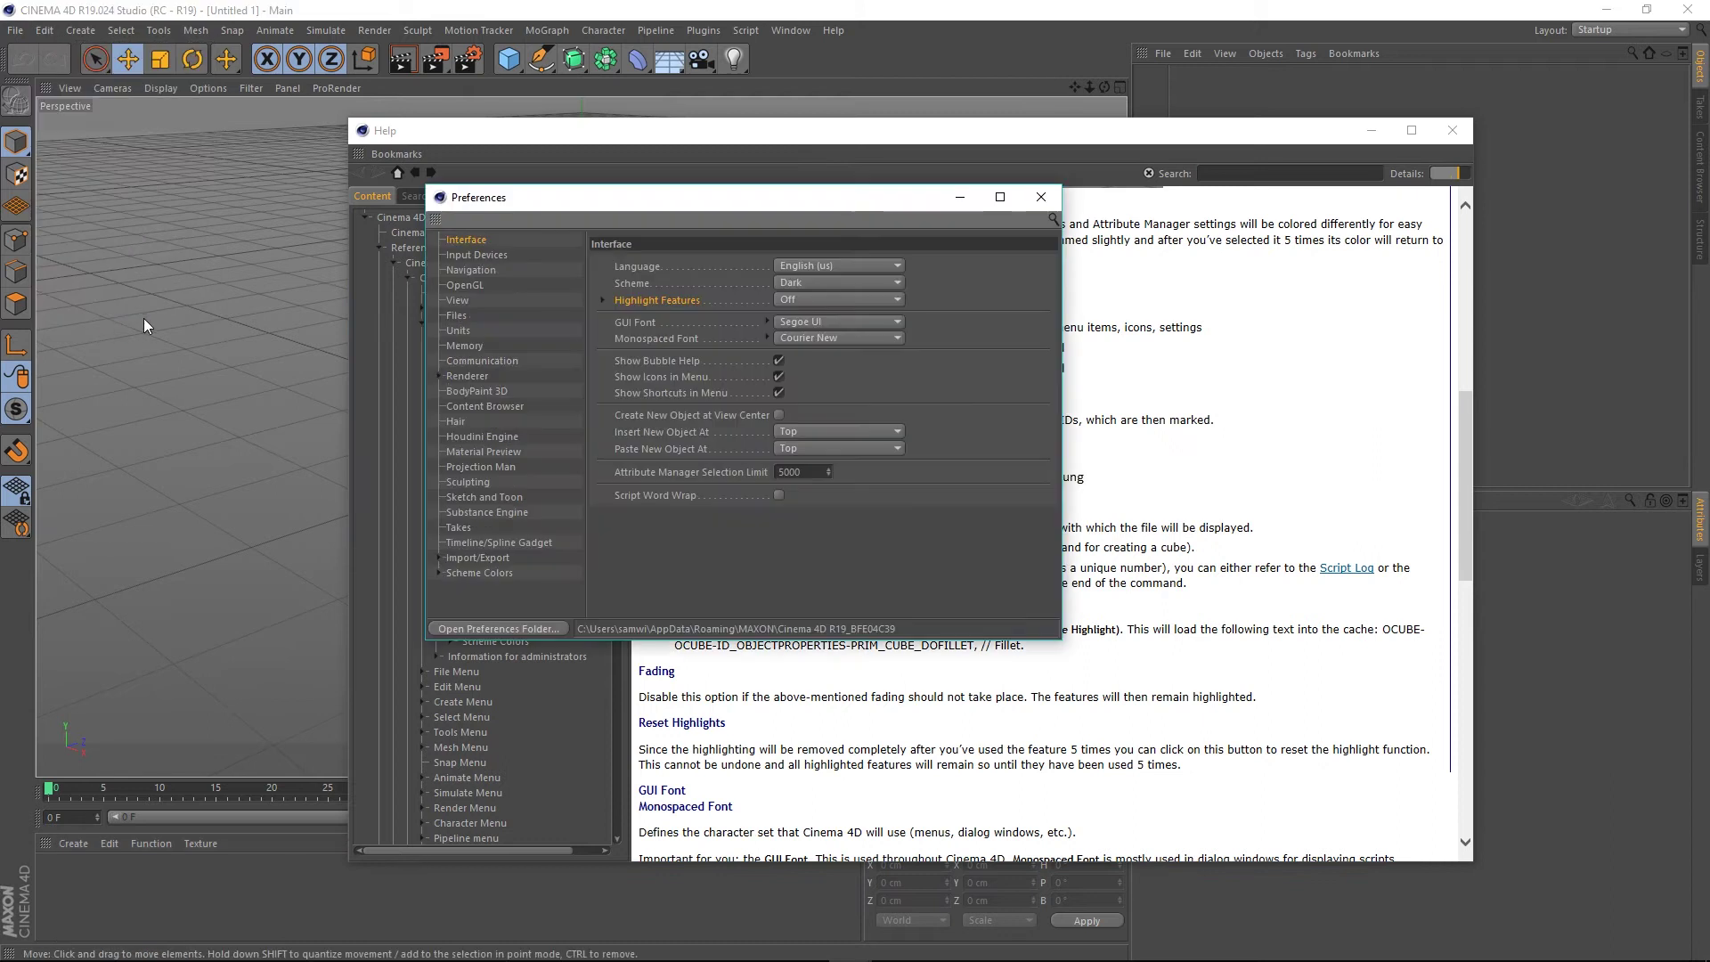
left_click(829, 299)
left_click(810, 373)
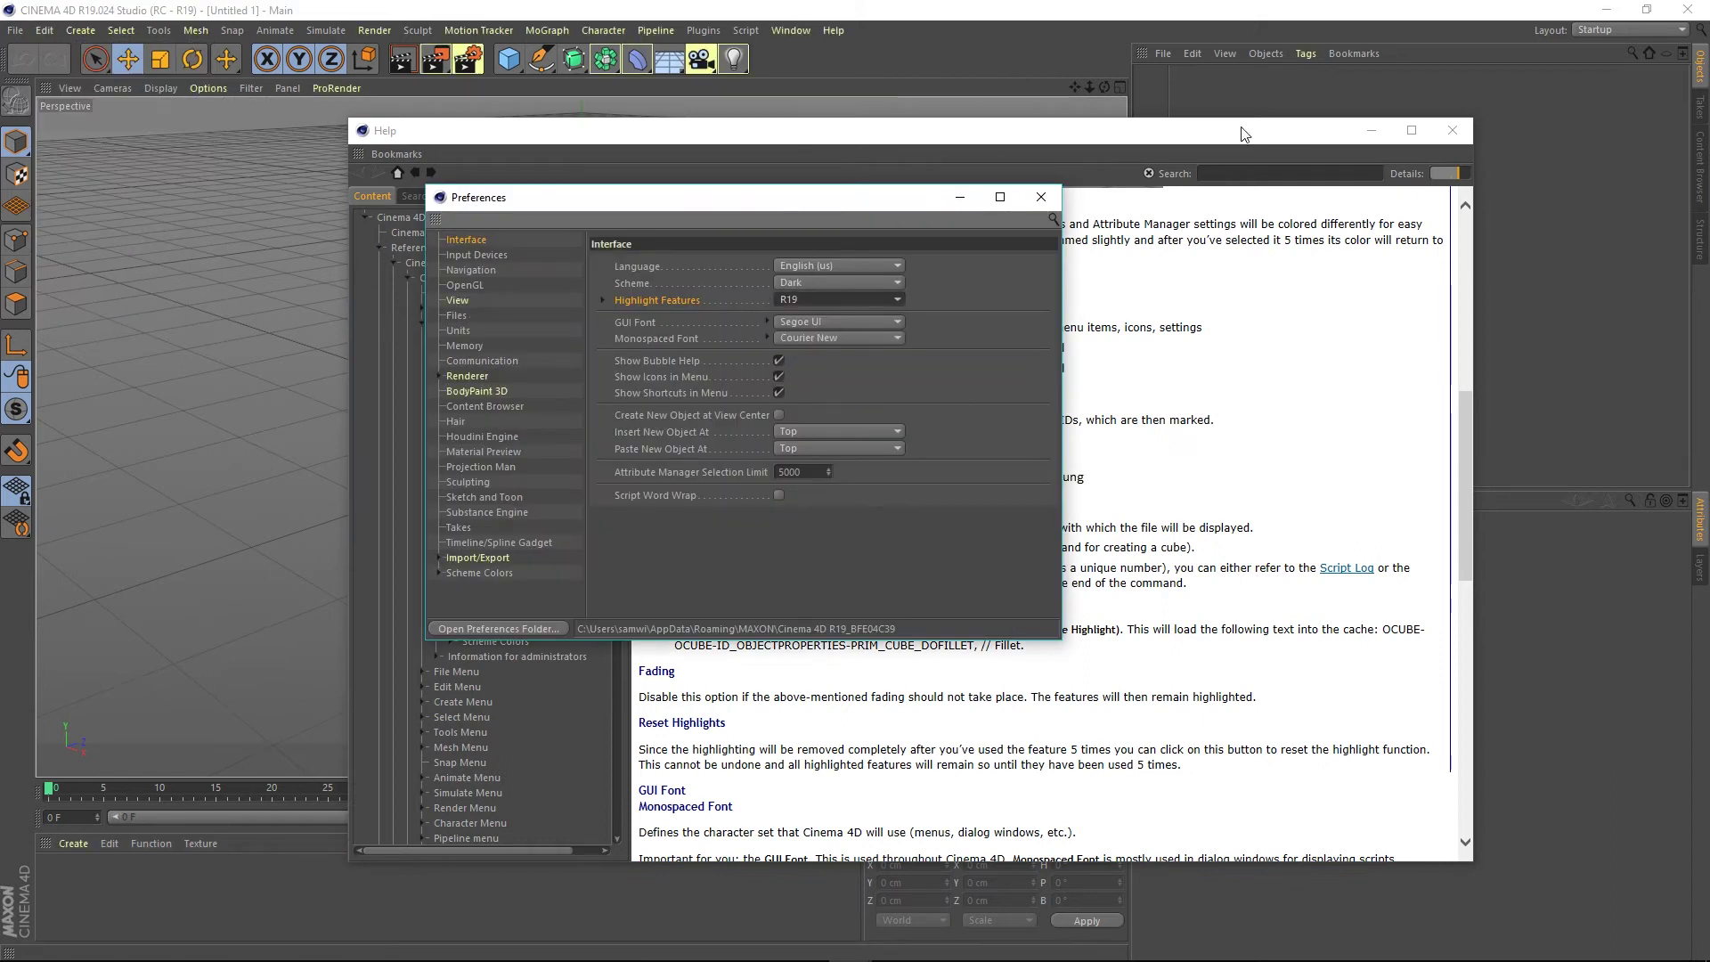
left_click(1040, 196)
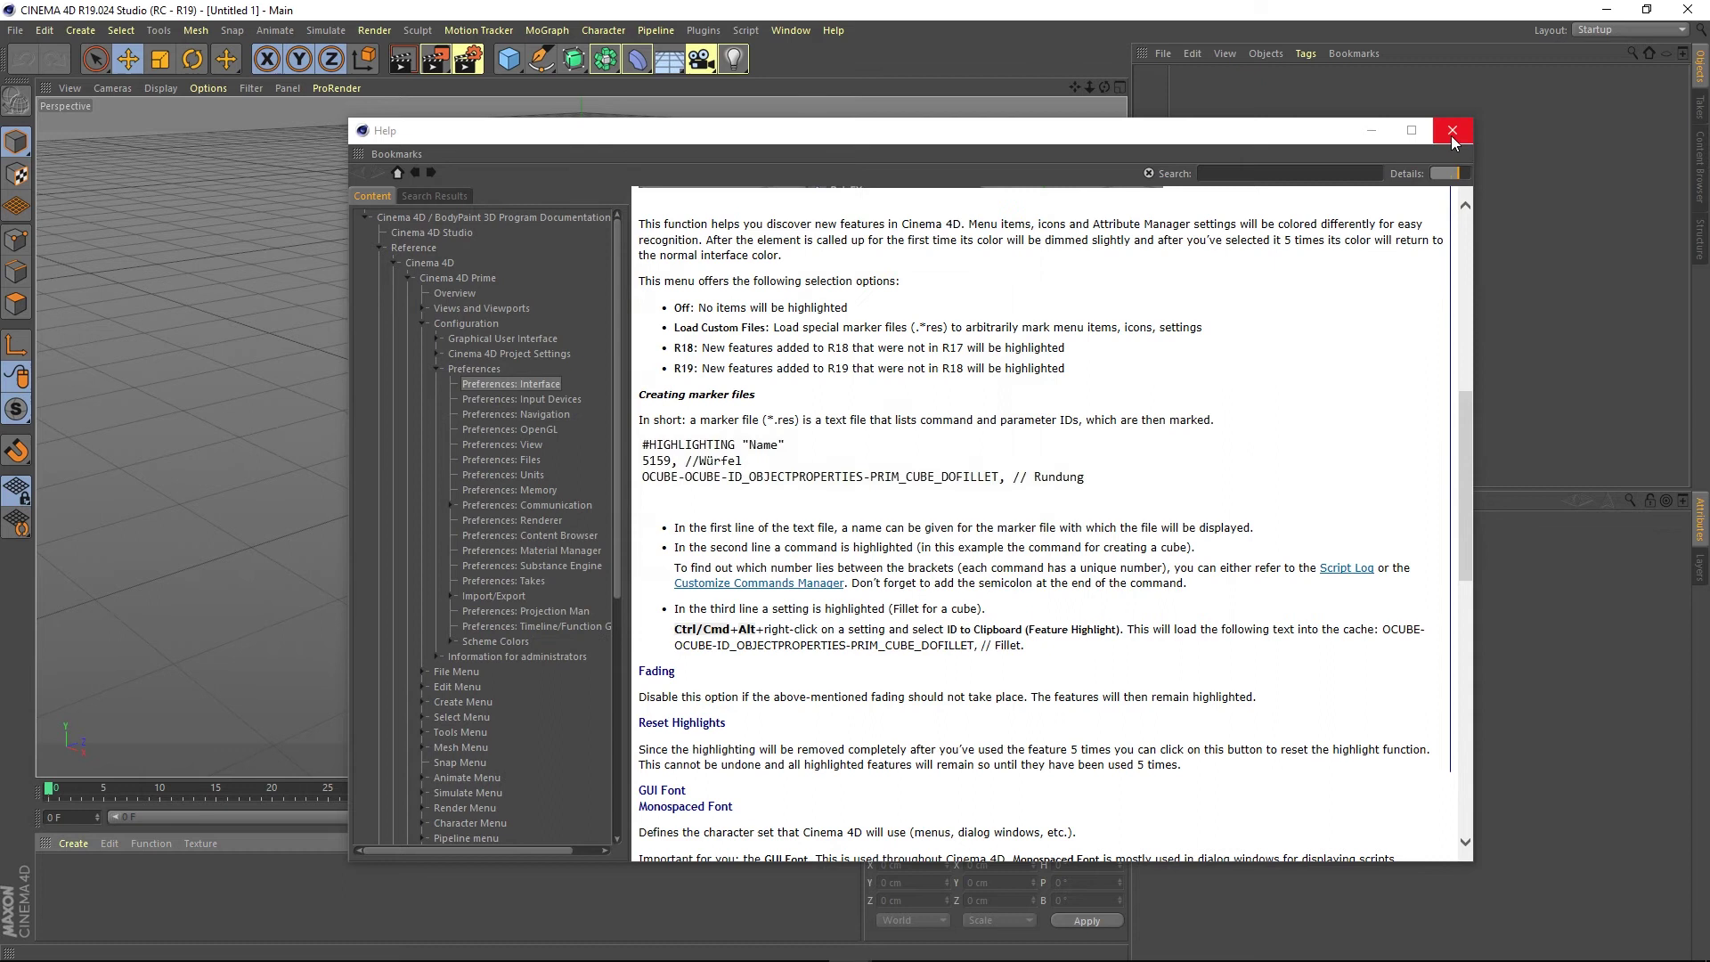
left_click(1452, 131)
Add three Polygon Reduction objects from the Generators flyout
left_click(606, 61)
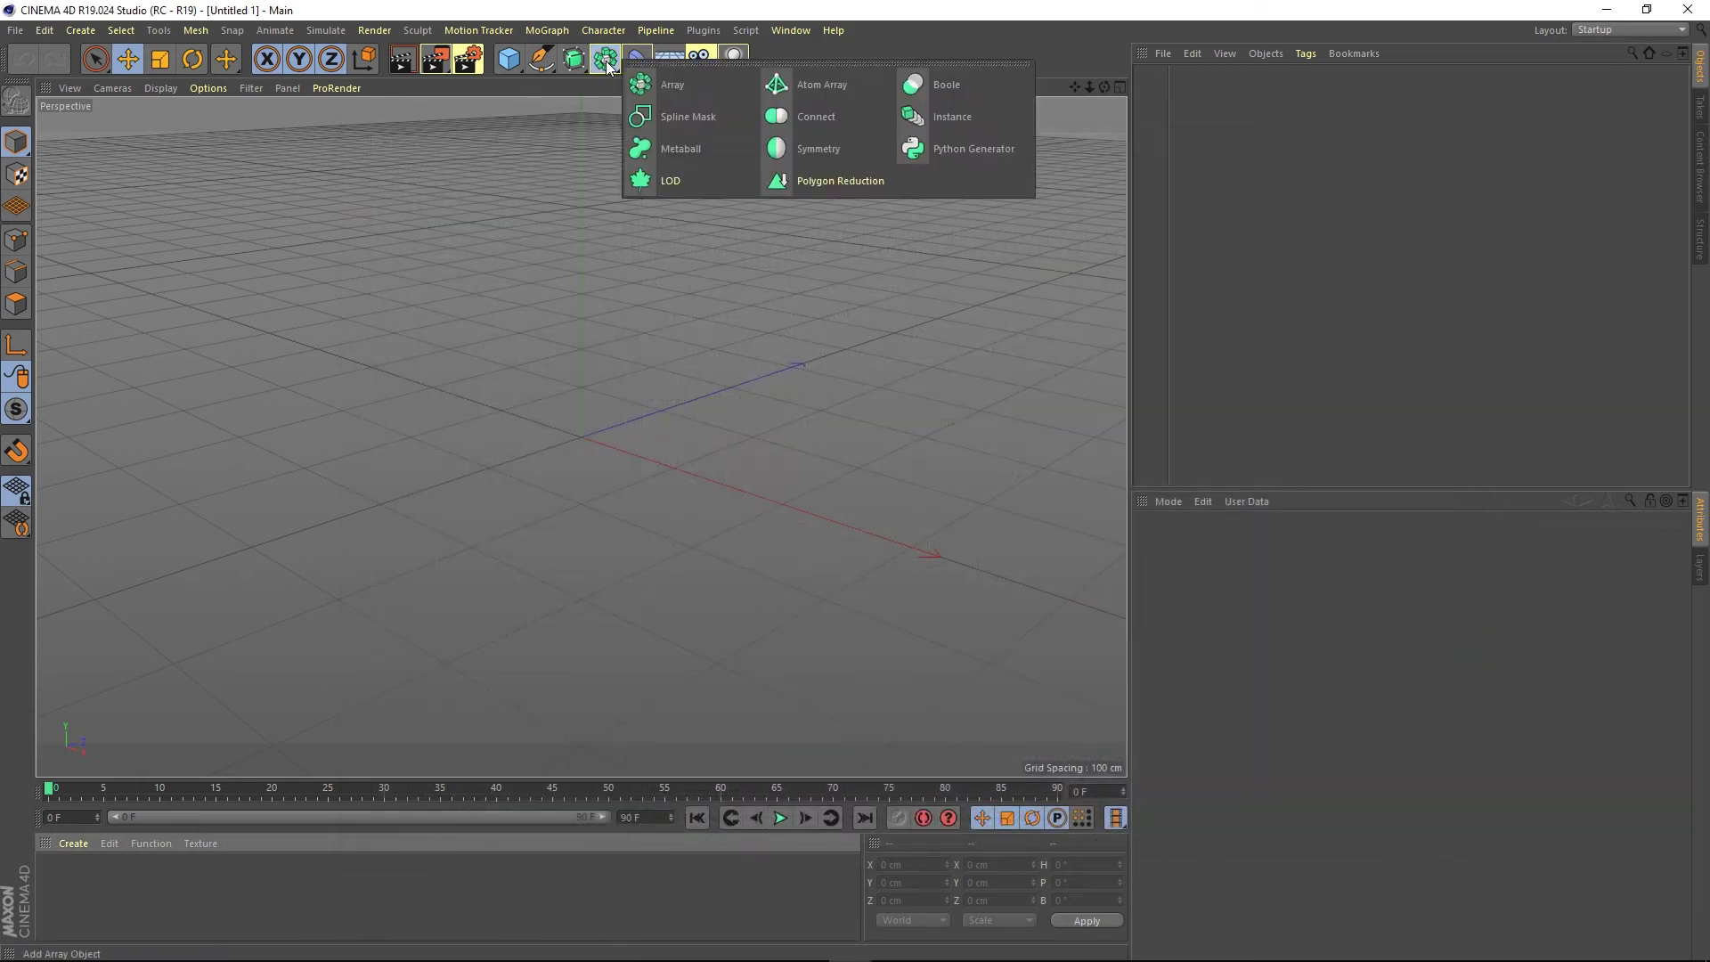
left_click(814, 180)
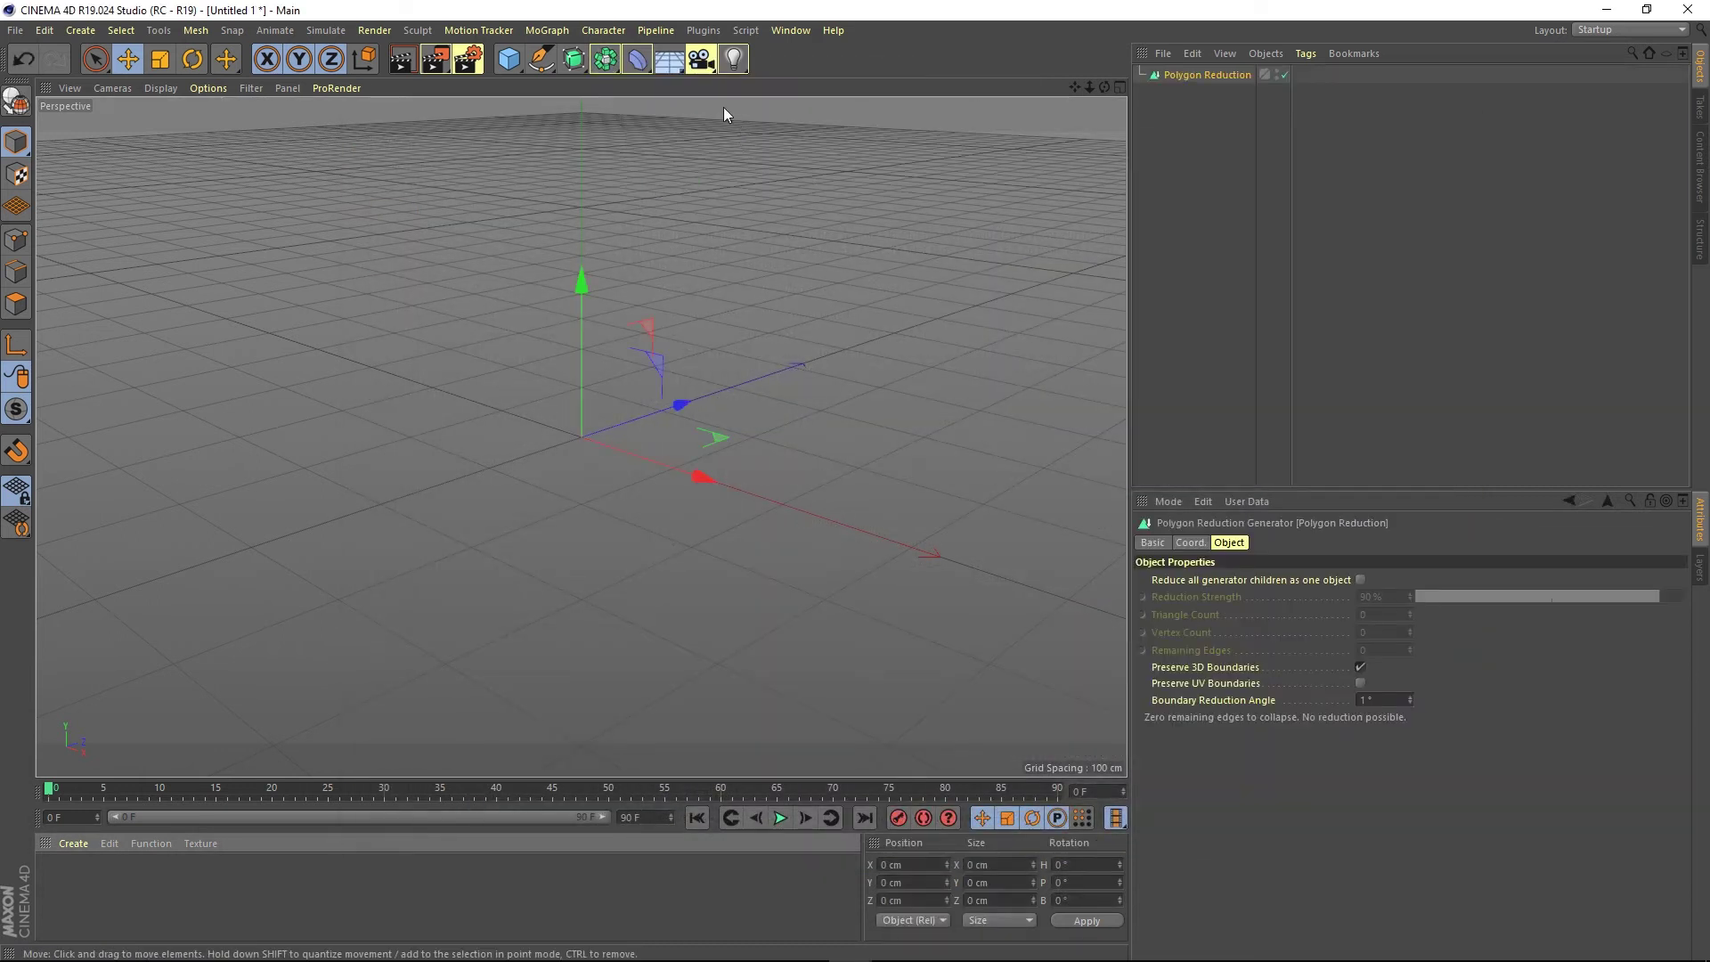
left_click(606, 61)
left_click(814, 180)
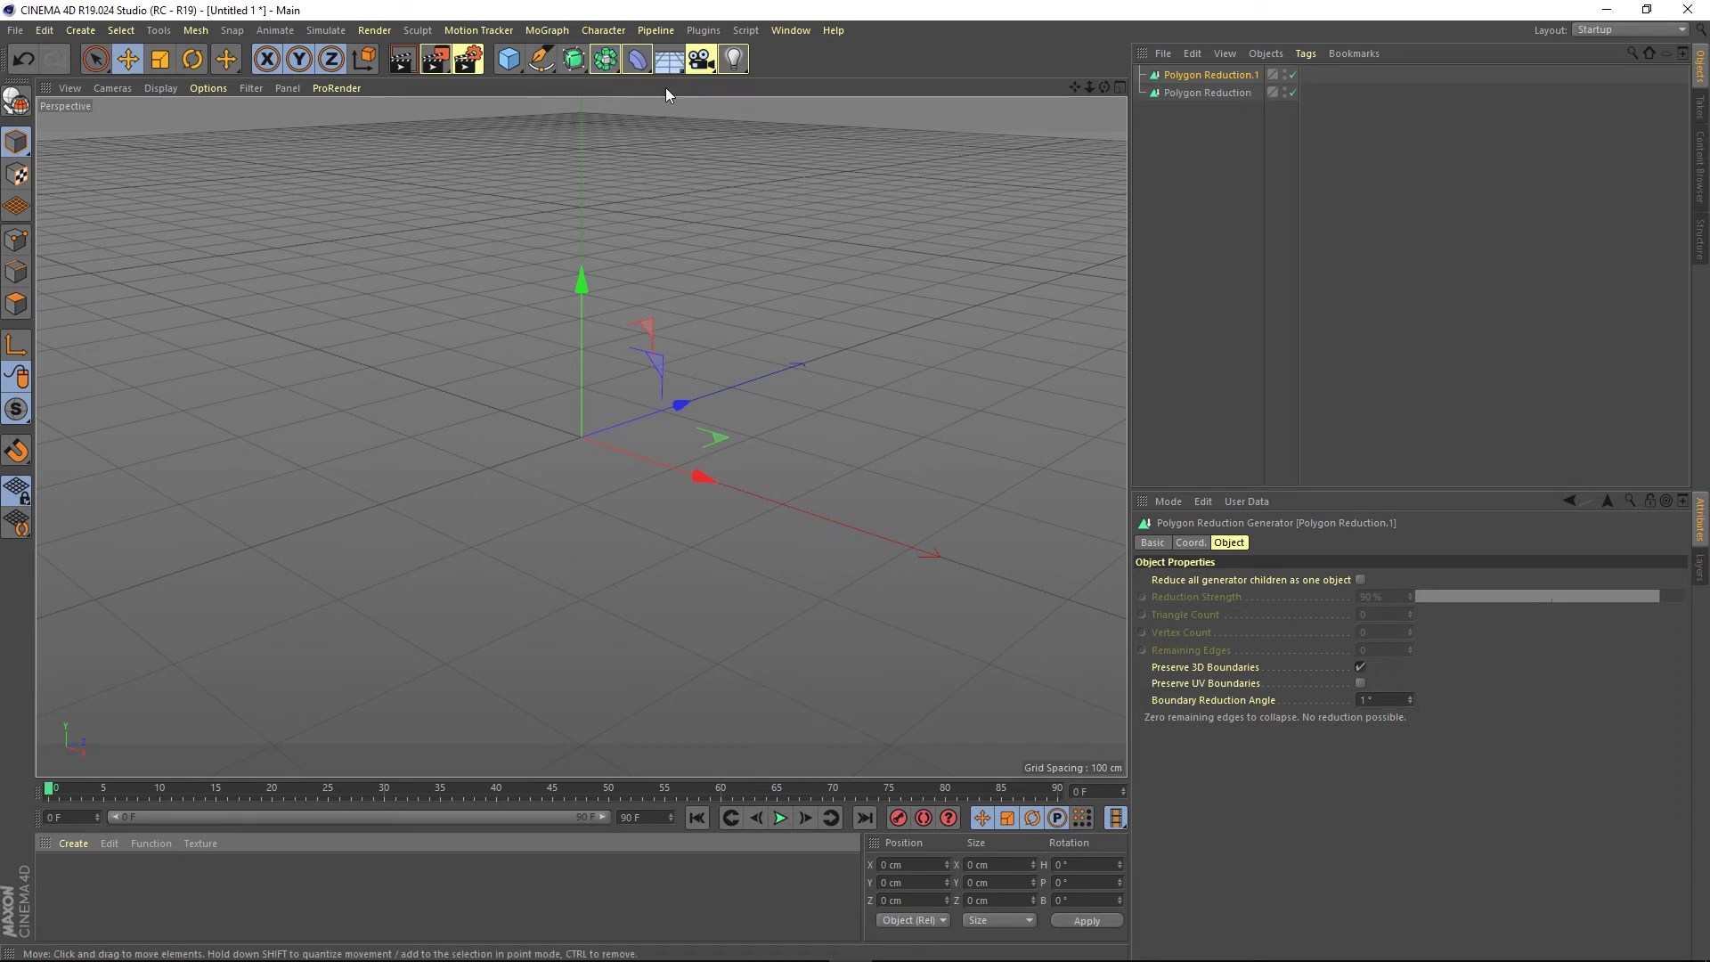
left_click(605, 61)
left_click(812, 181)
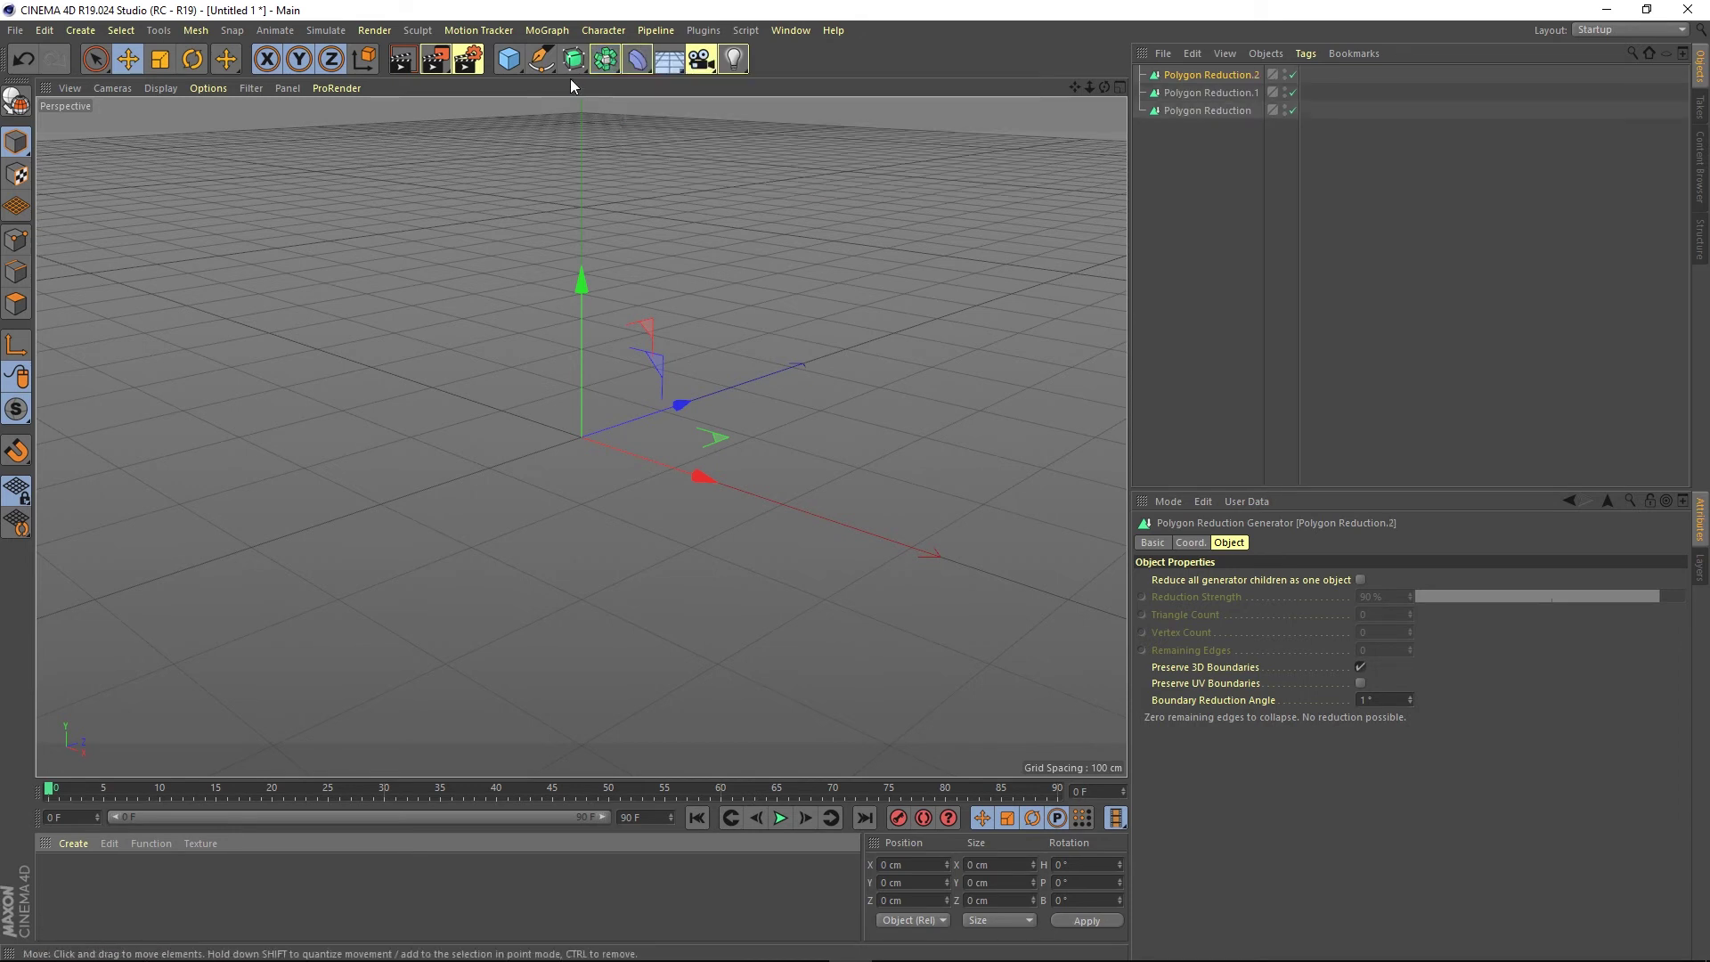
Add several LOD objects from the Generators flyout
left_click(605, 61)
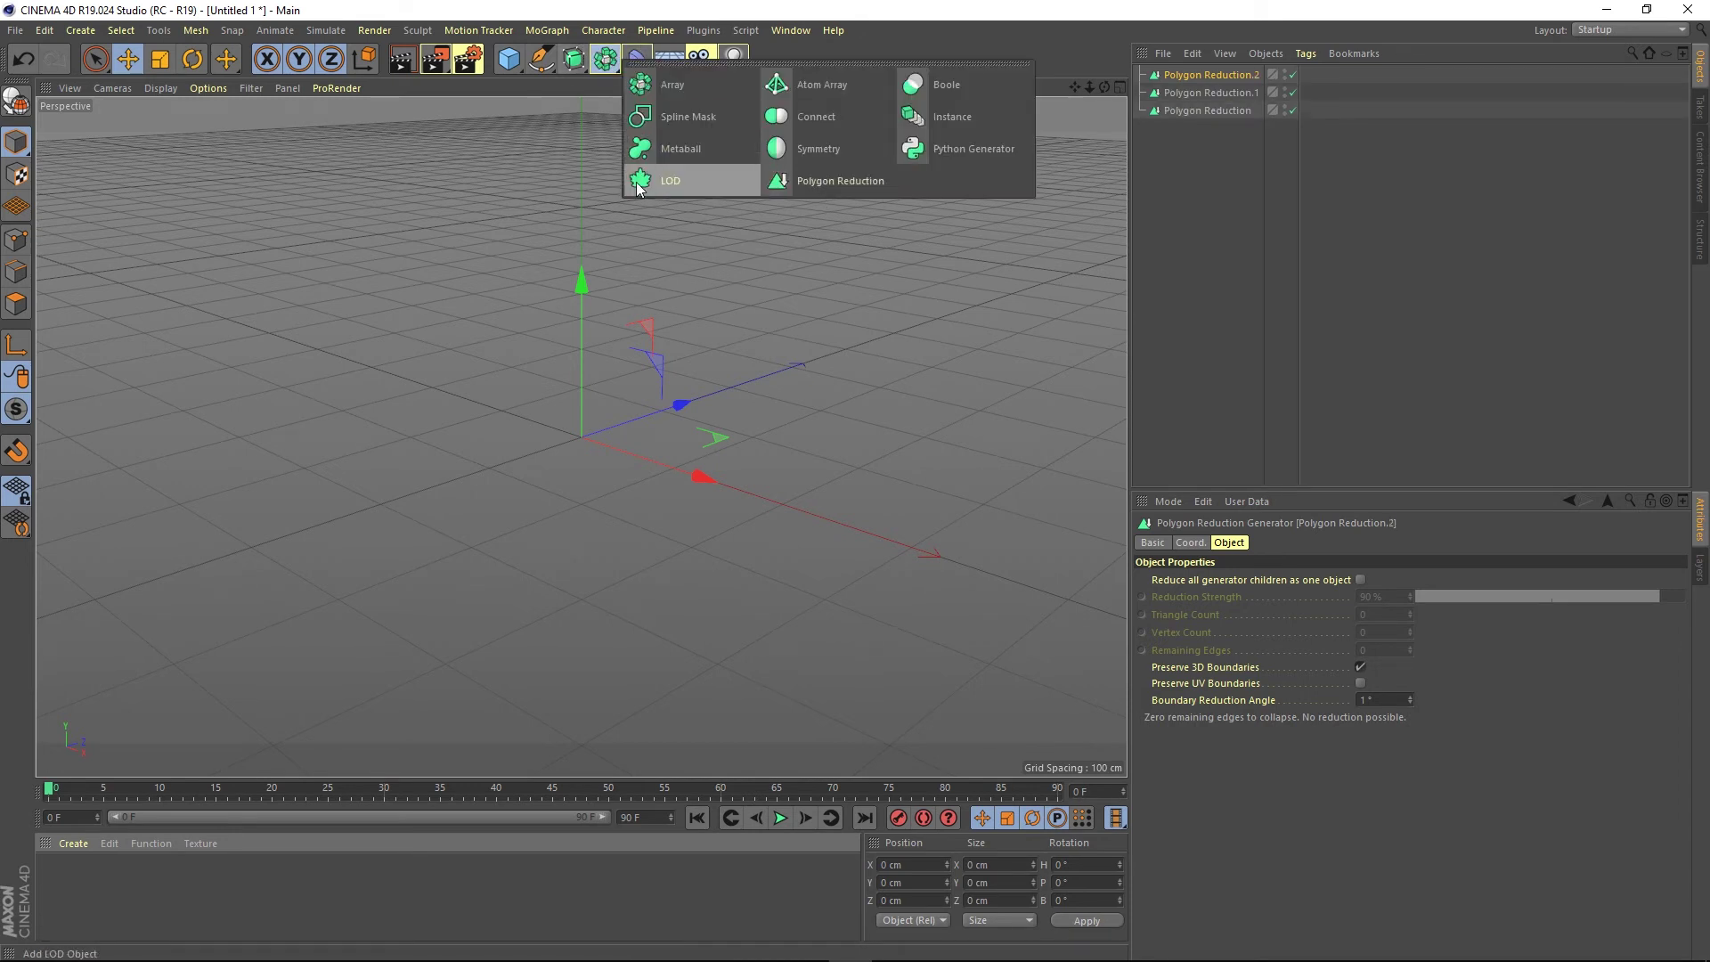
left_click(672, 181)
left_click(604, 61)
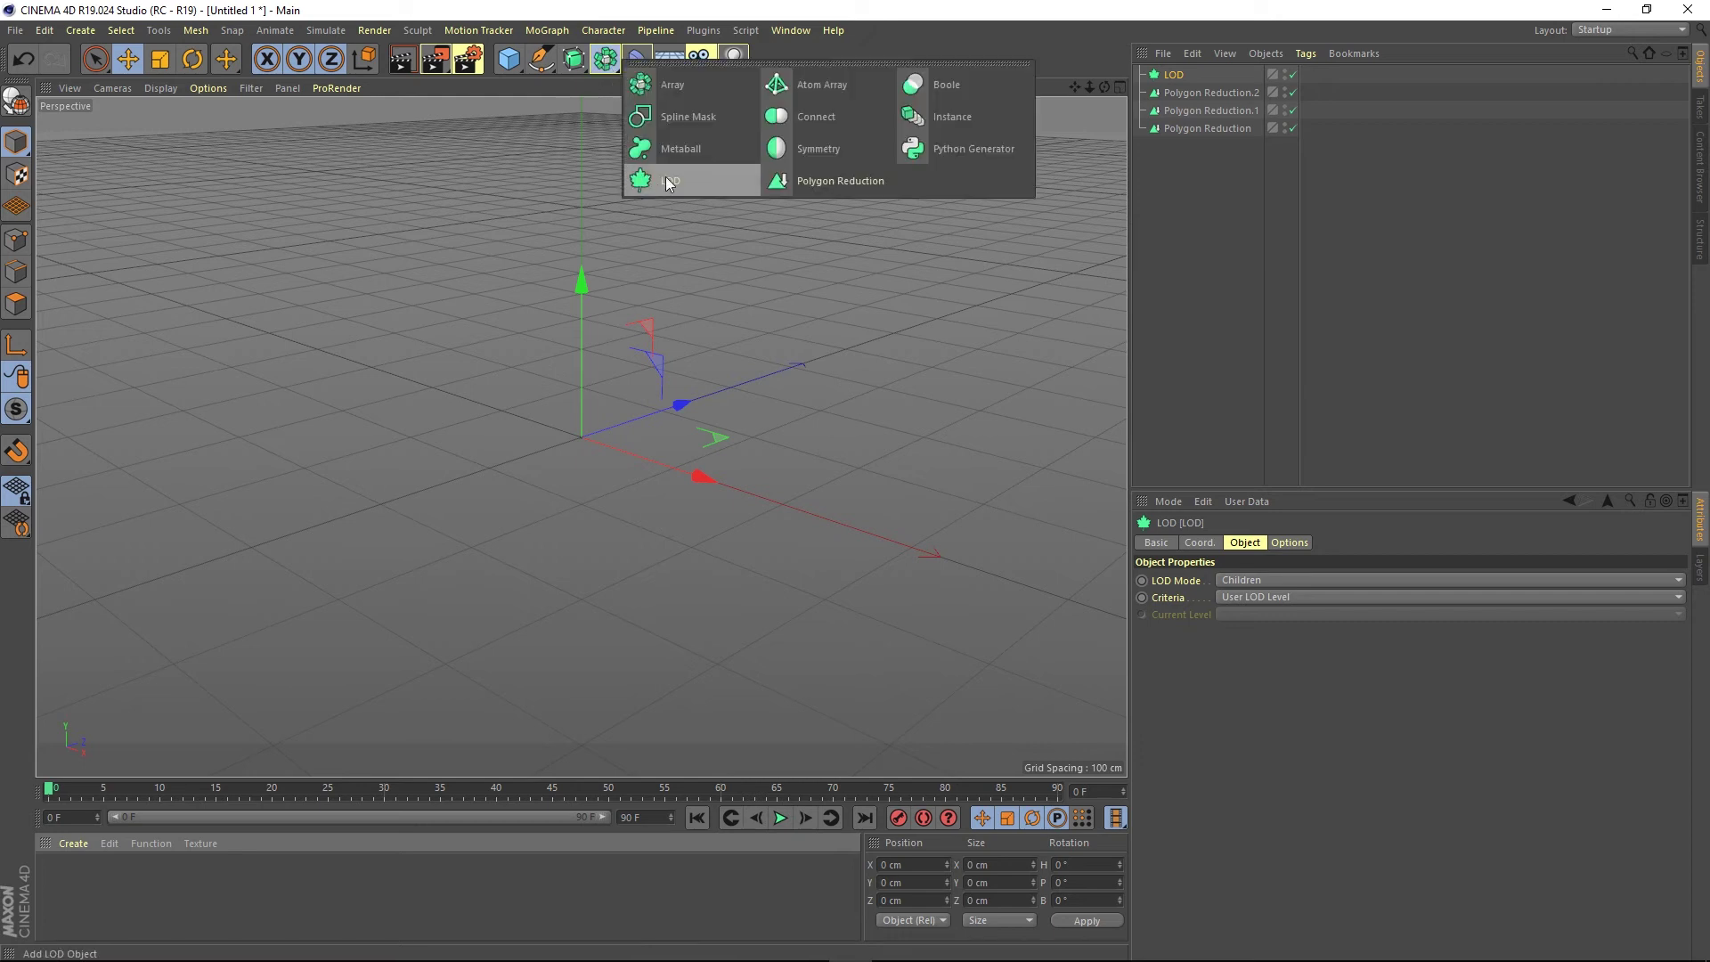
left_click(668, 183)
left_click(603, 69)
left_click(653, 186)
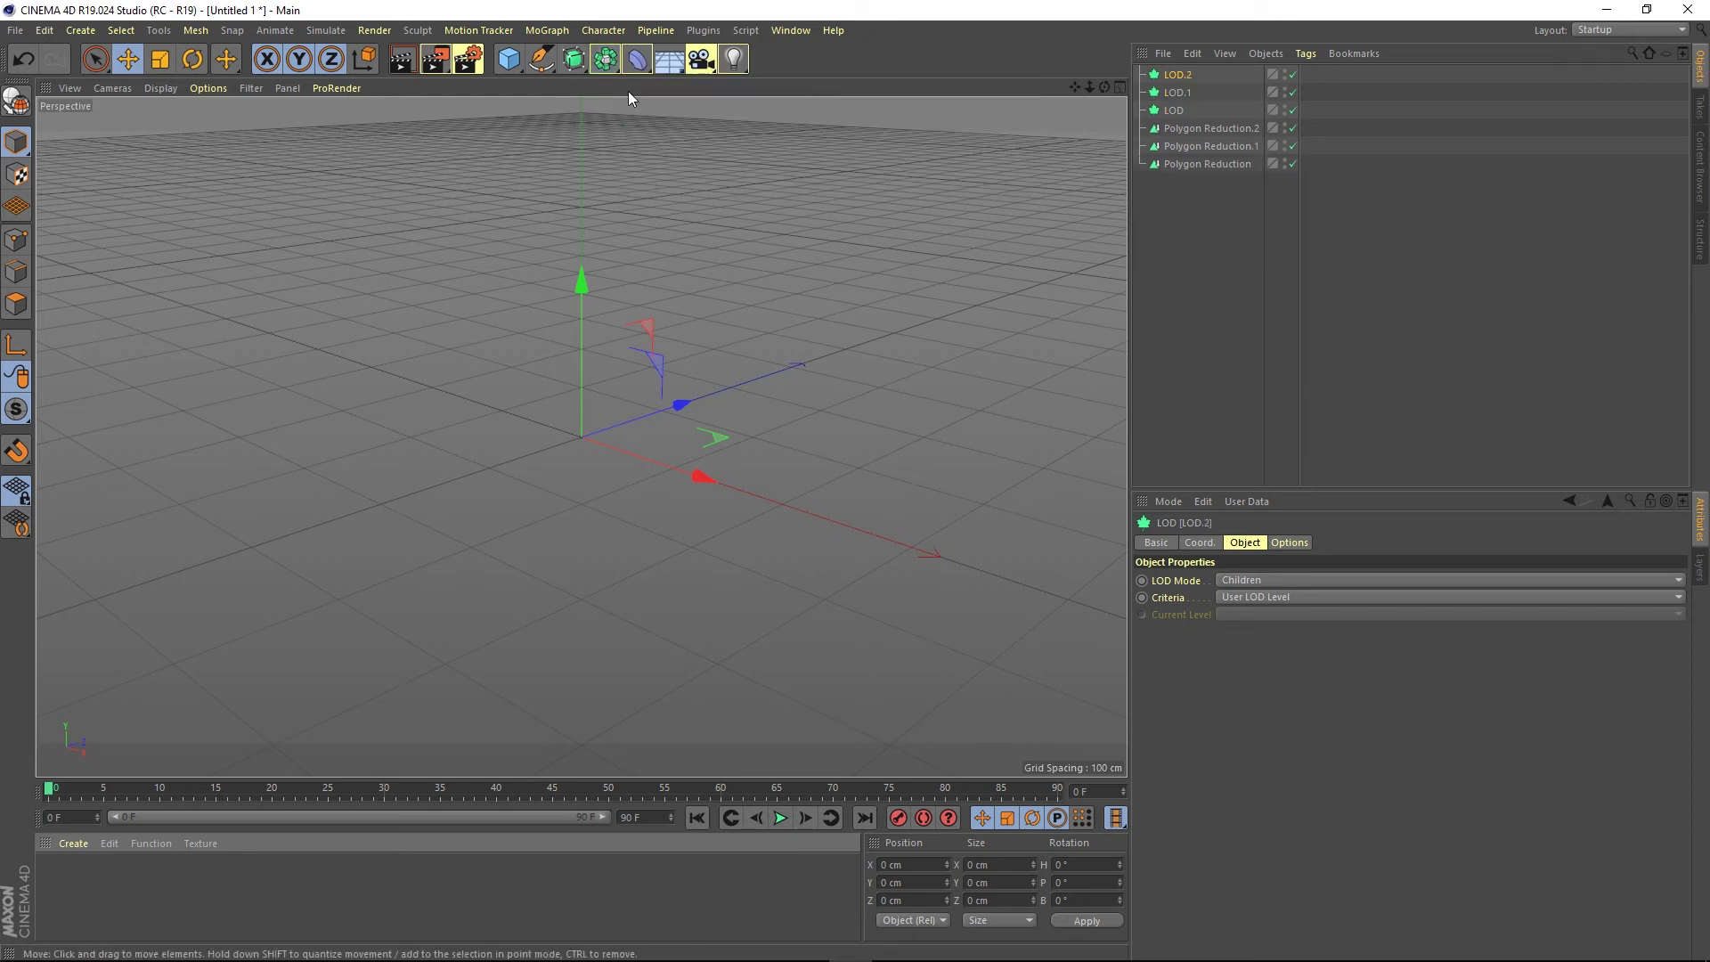
left_click(604, 61)
left_click(669, 181)
Add Subdivision Surface objects and more Polygon Reduction objects, up to Polygon Reduction.4
left_click(605, 62)
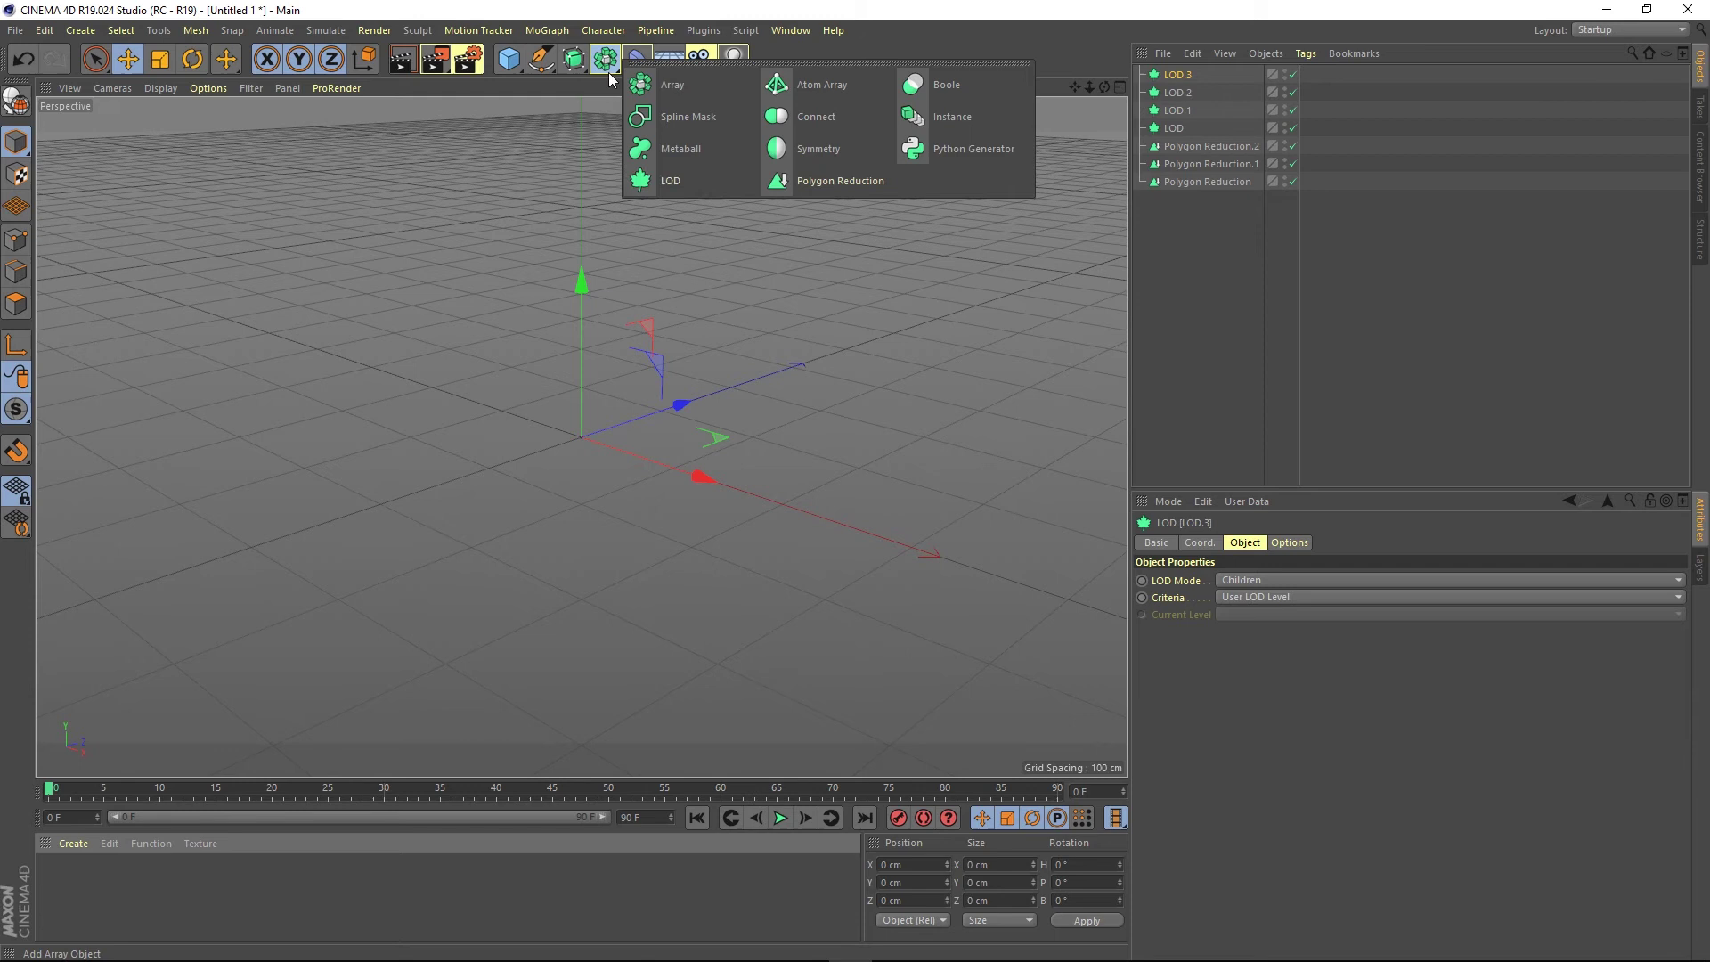
left_click(662, 184)
left_click(586, 56)
left_click(585, 57)
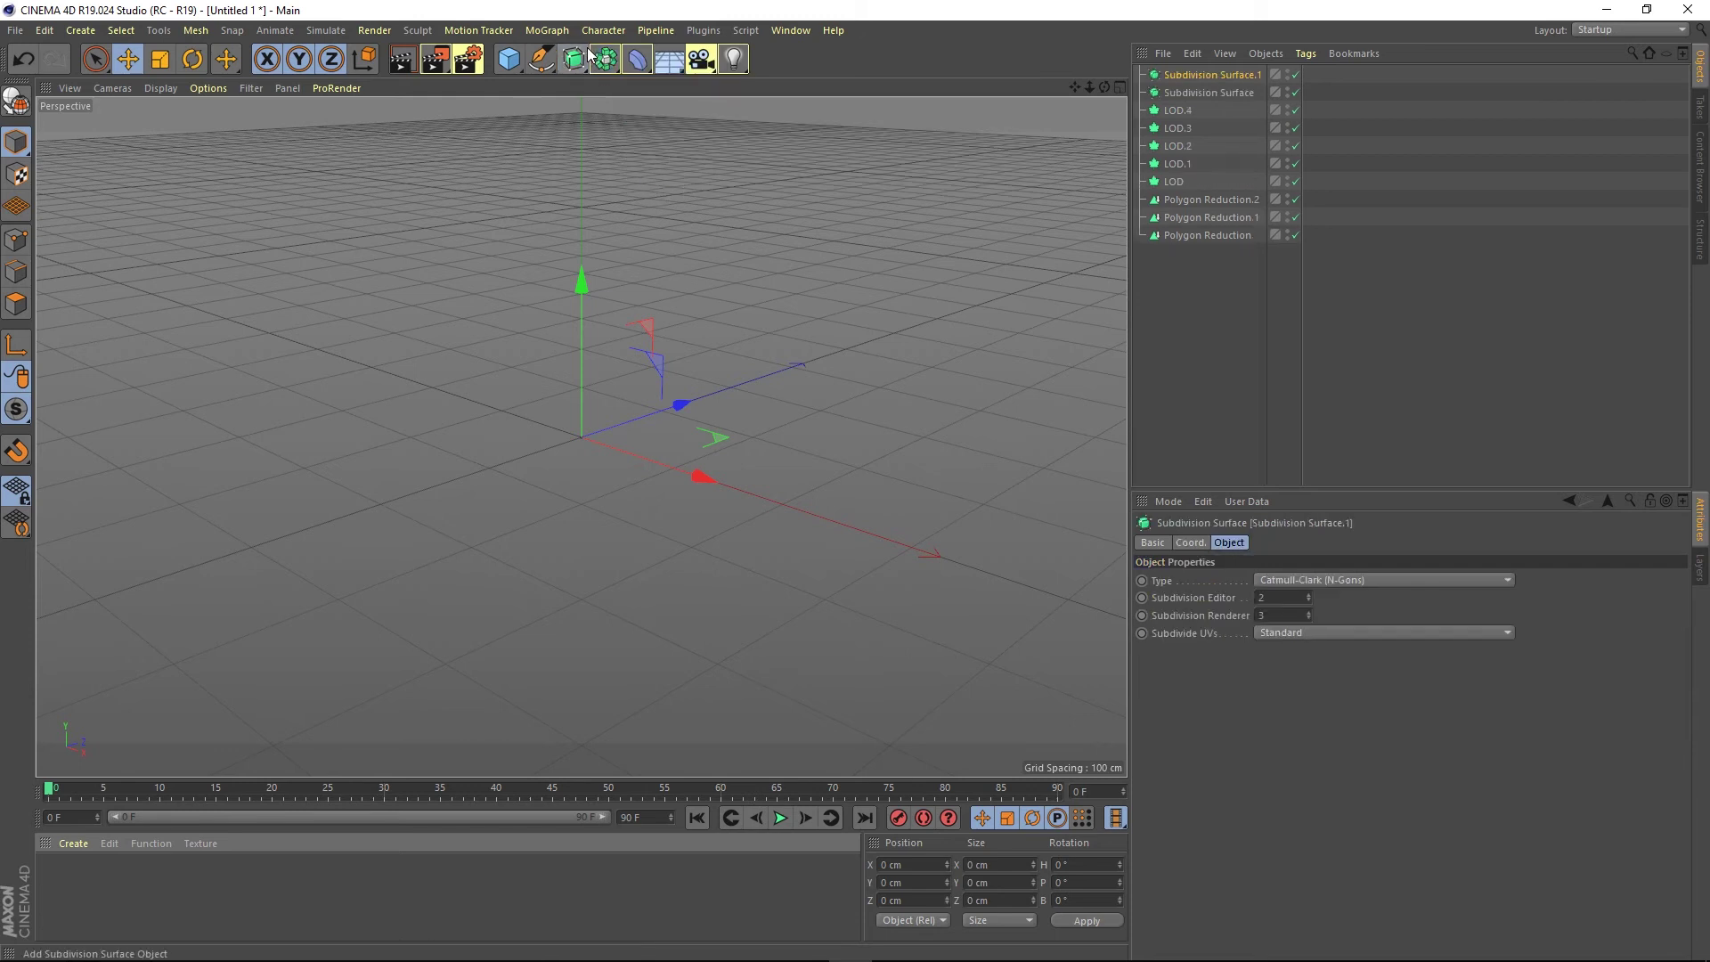
left_click(605, 59)
left_click(809, 178)
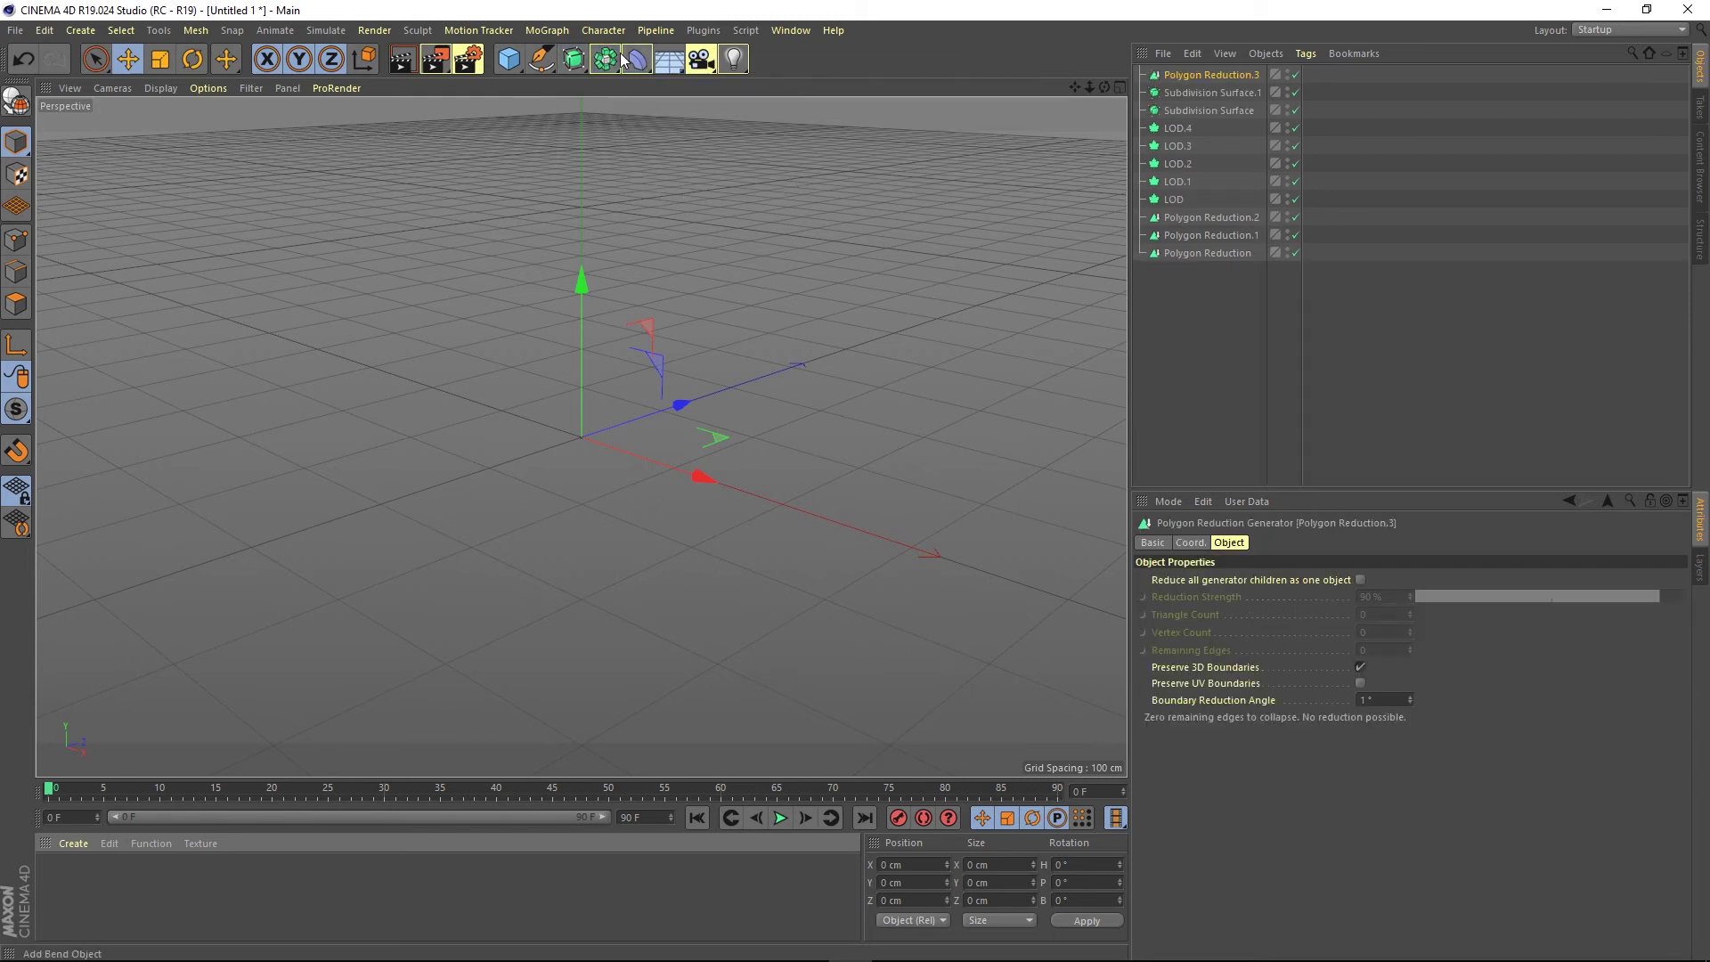
left_click(621, 60)
left_click(830, 179)
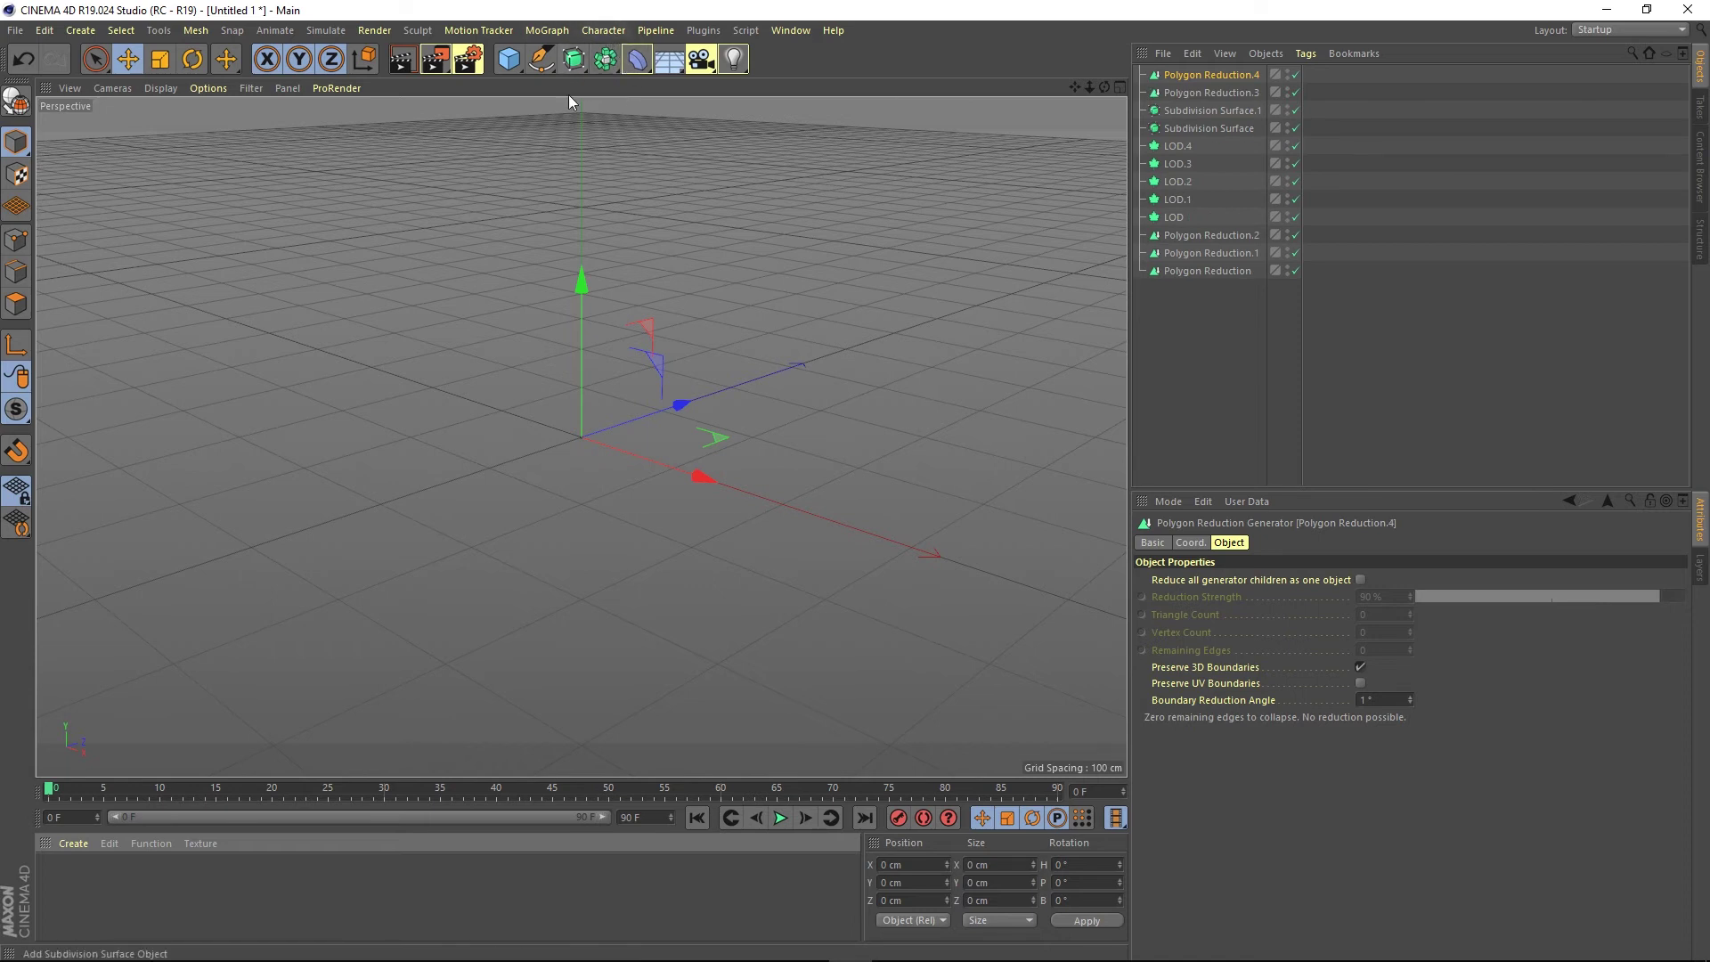
Select and delete all generator objects in the Object Manager, emptying the scene
left_click_drag(1217, 374, 1180, 84)
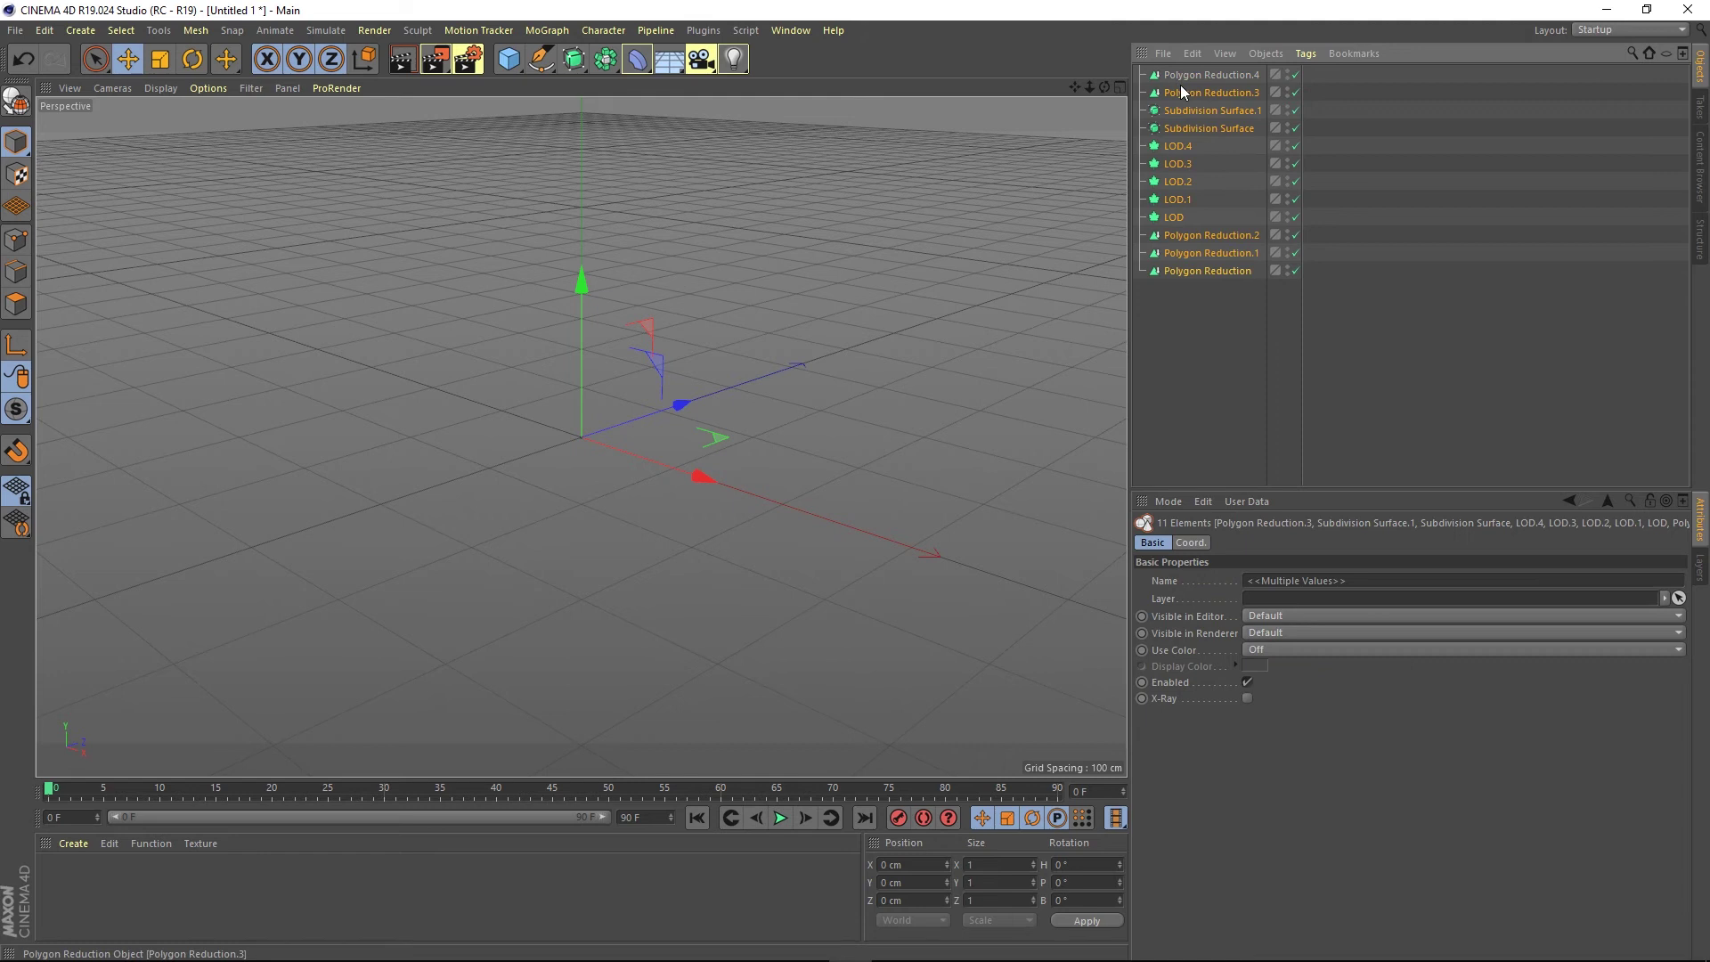
key("Delete")
left_click(1180, 75)
key("Delete")
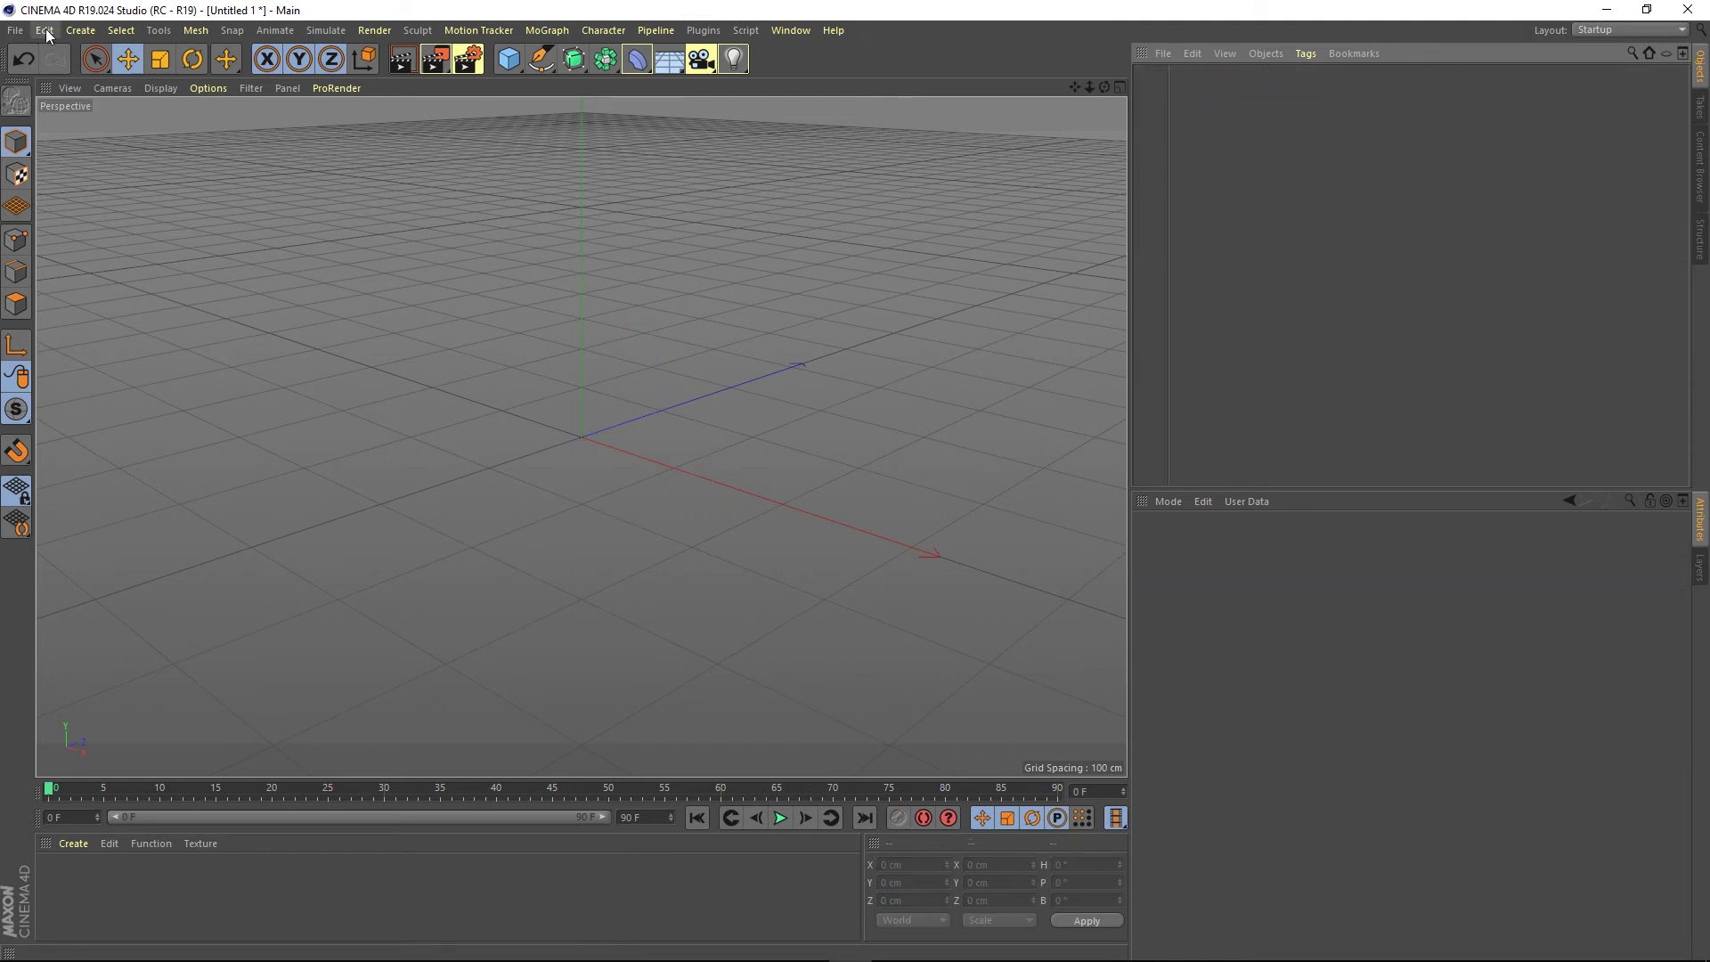
Open Preferences, expand Highlight Features, and reset the feature highlights
left_click(44, 29)
left_click(99, 313)
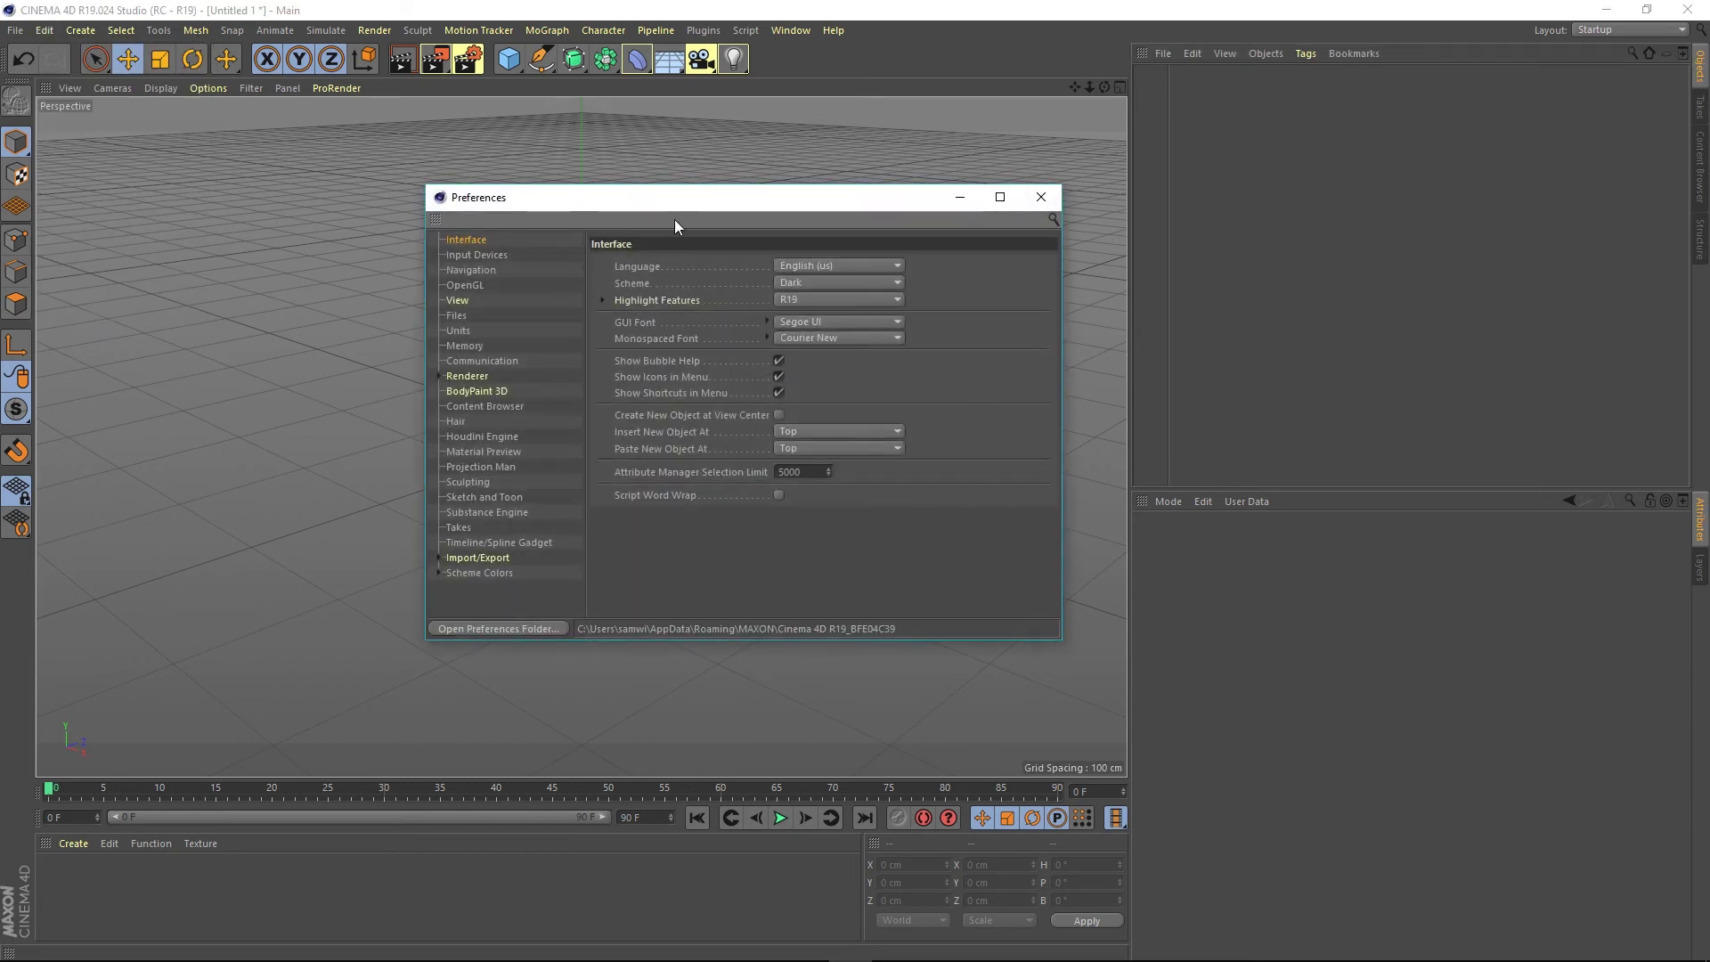
mouse_move(668, 201)
left_mouse_down()
mouse_move(1089, 191)
mouse_move(1037, 179)
left_mouse_up()
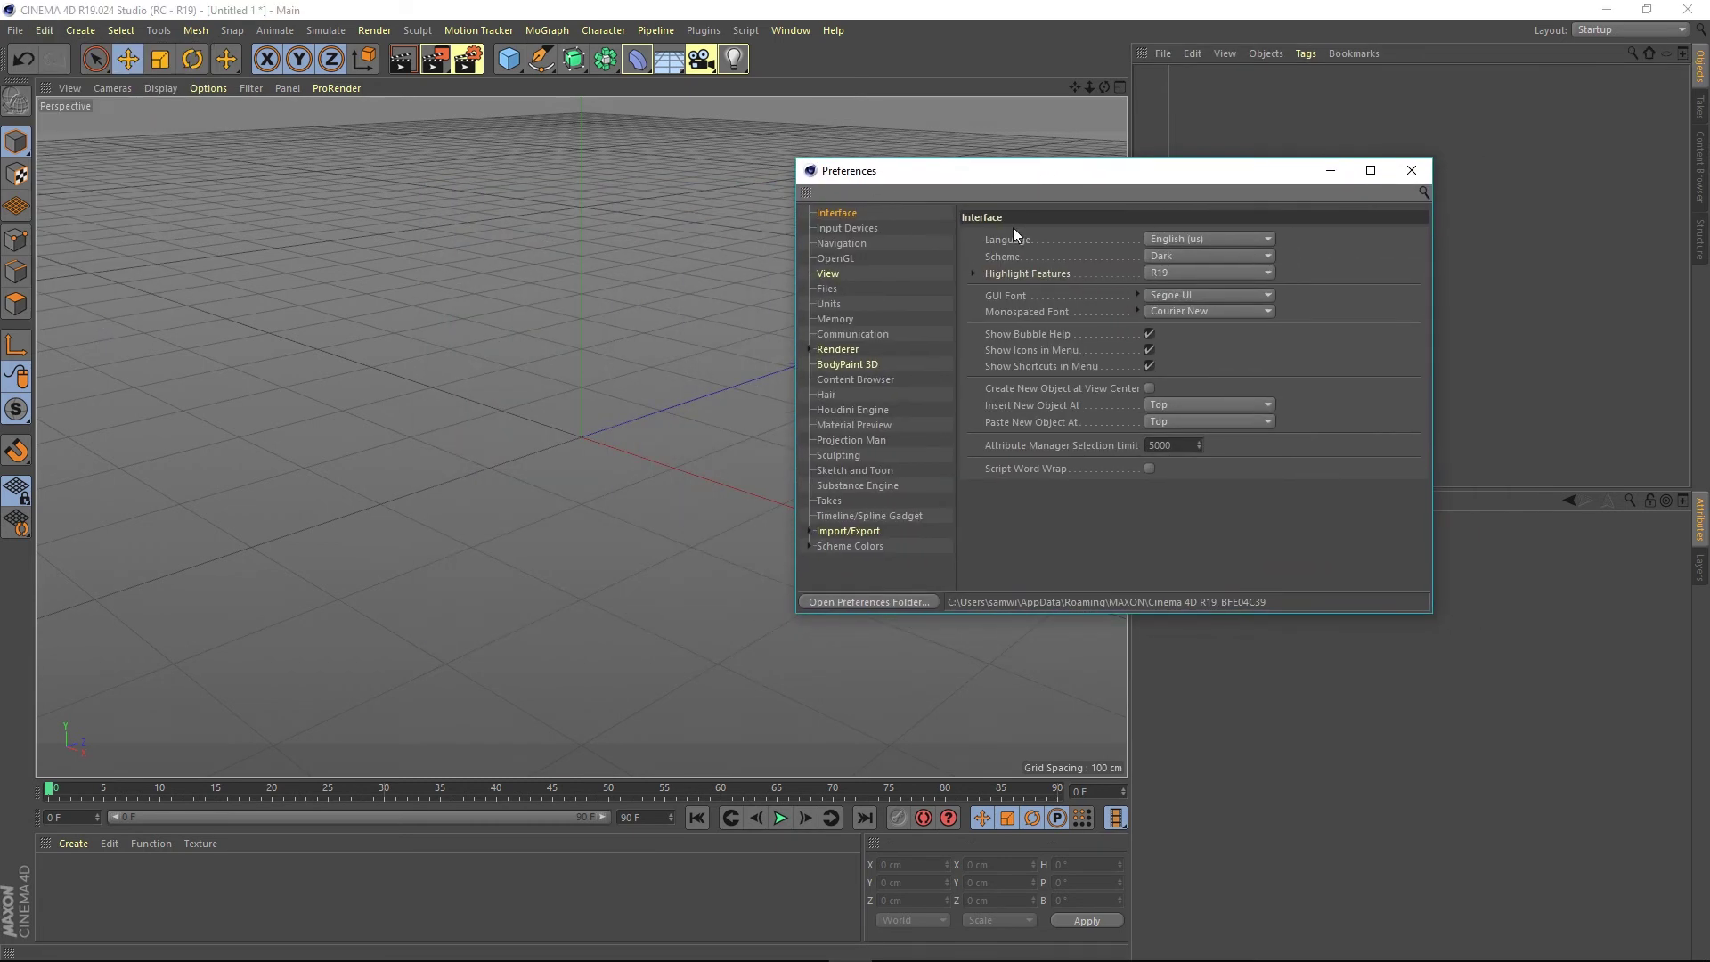
left_click(974, 275)
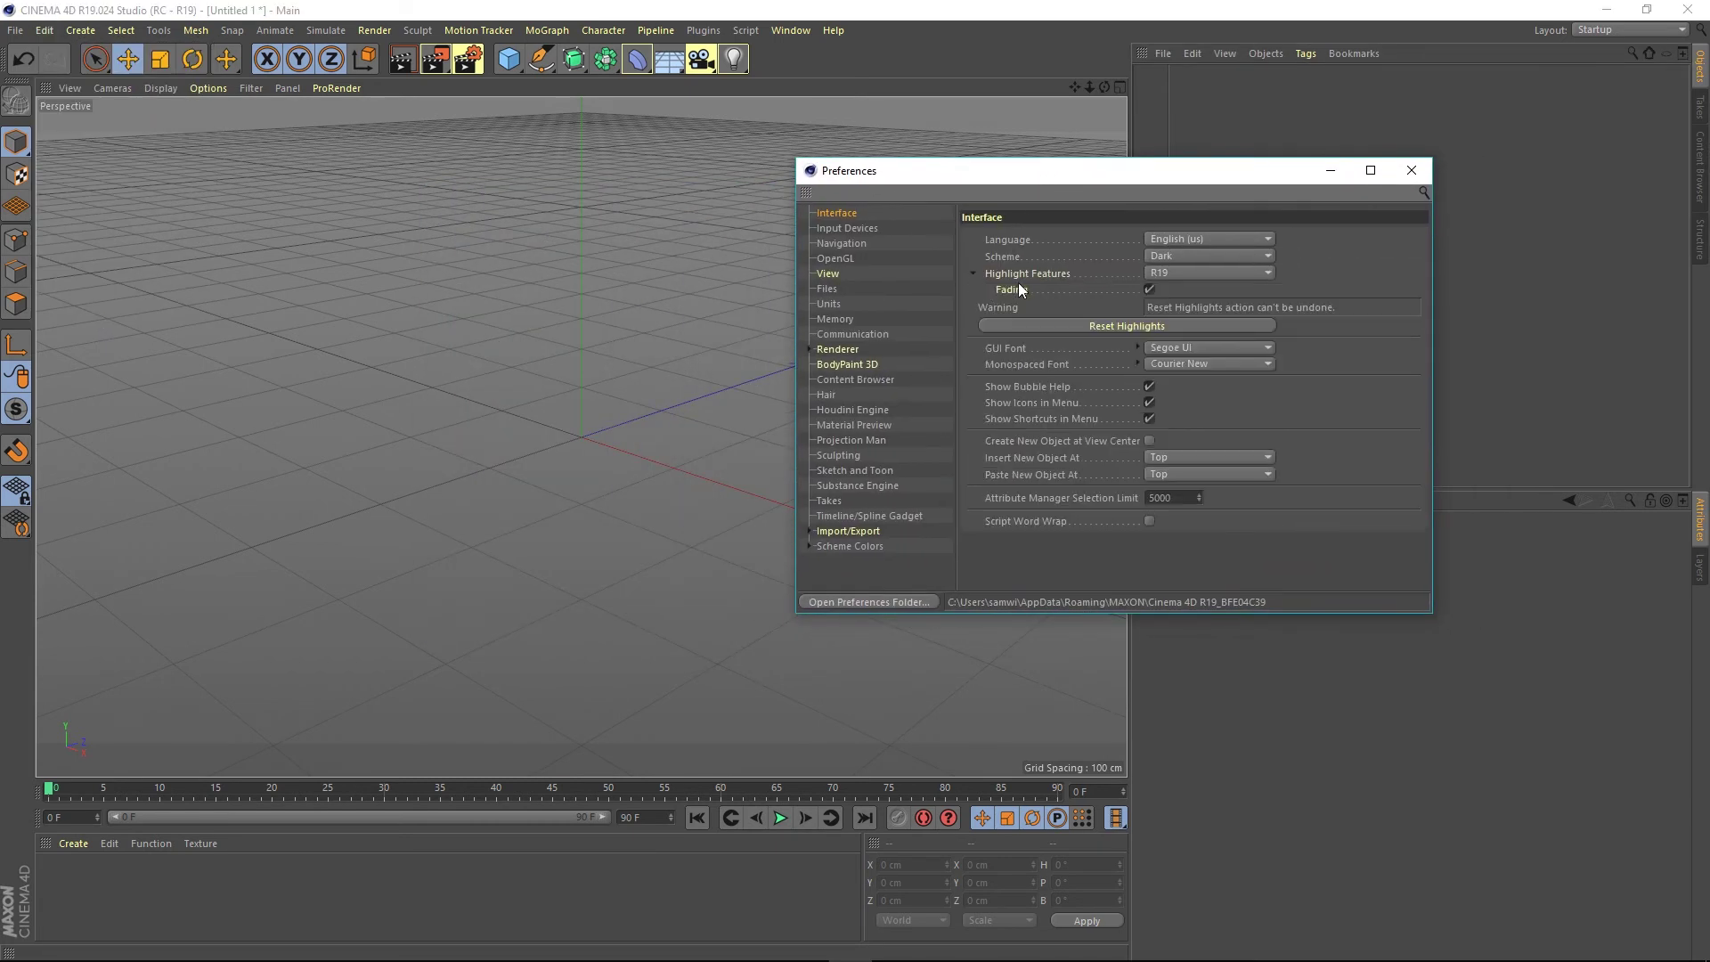
left_click(1111, 323)
Set Highlight Features to Off and close the Preferences window
left_click(1164, 274)
left_click(1169, 291)
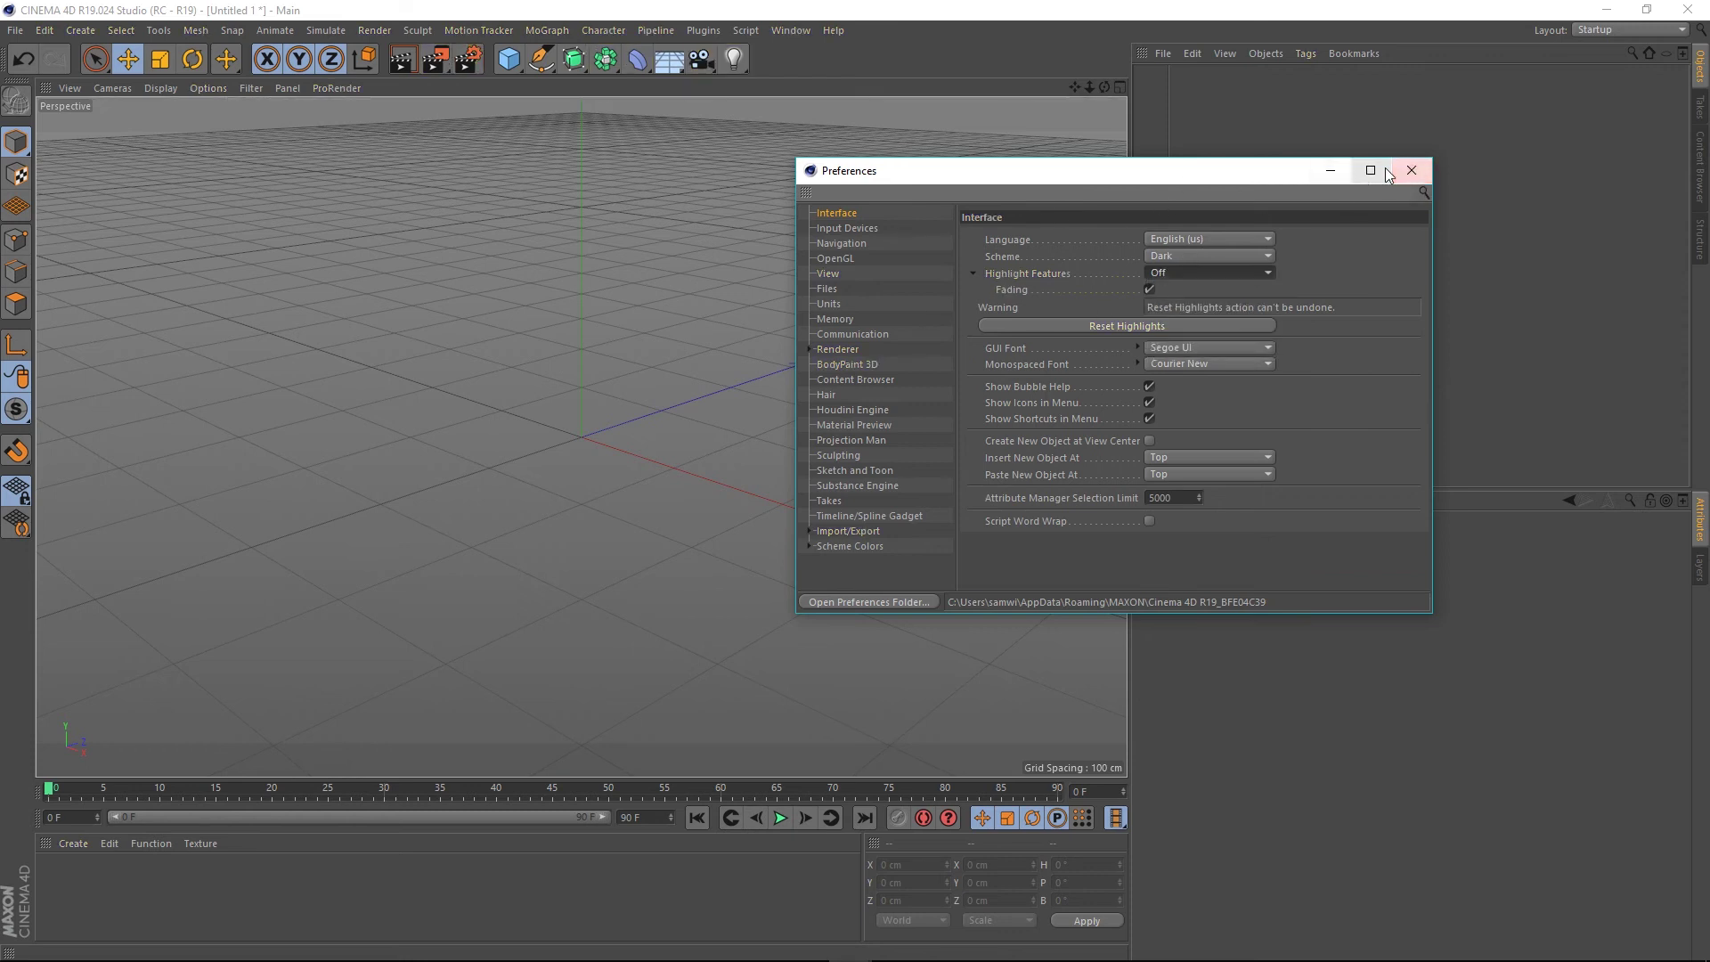
left_click(1413, 173)
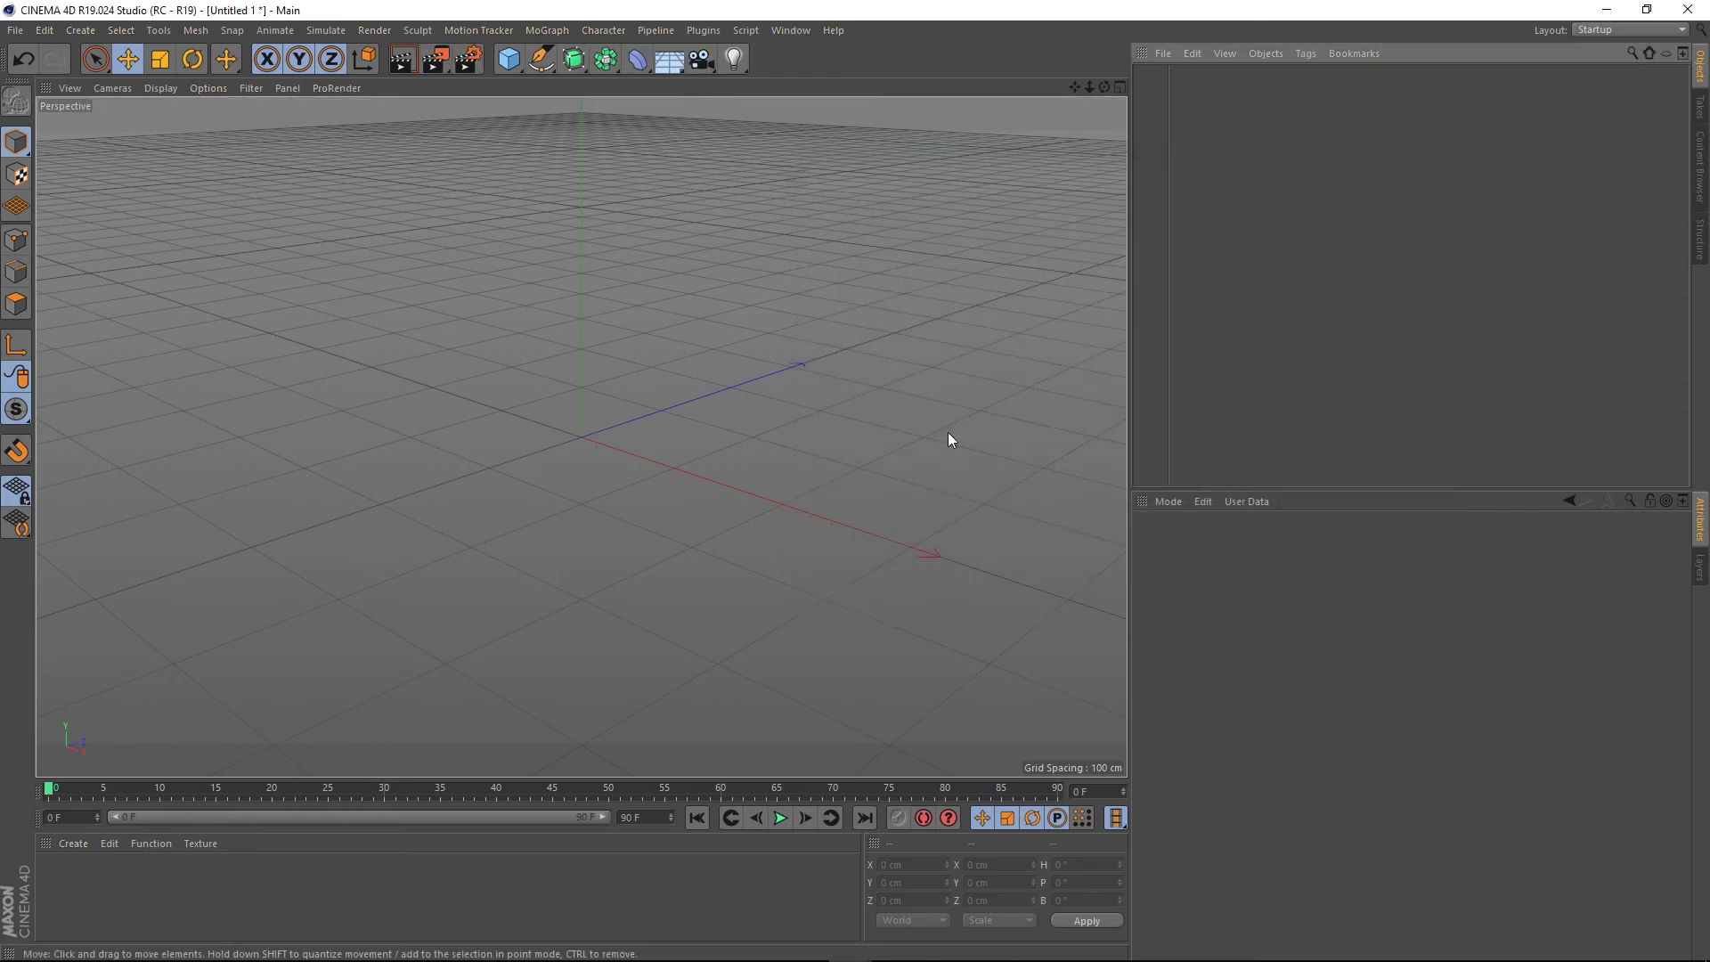